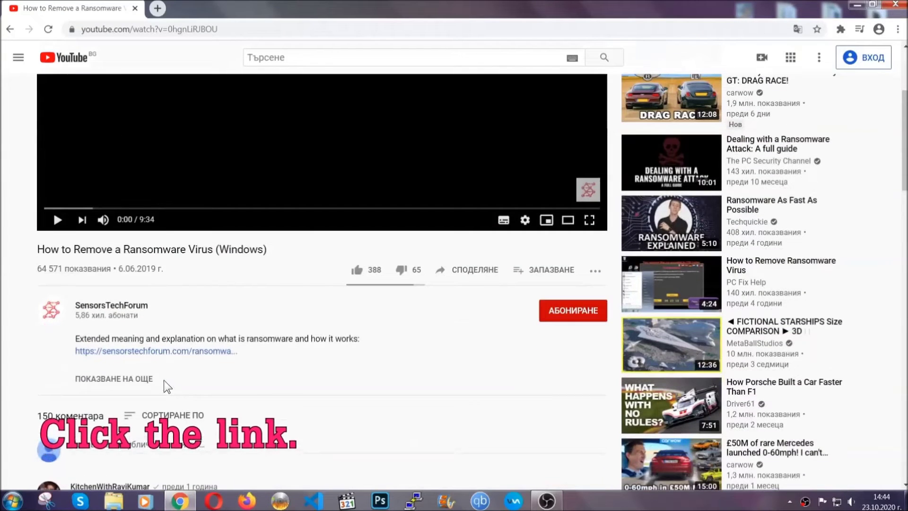
Open the SpyHunter download instructions link in a new tab, then launch the downloaded SpyHunter-Installer.exe
click(179, 352)
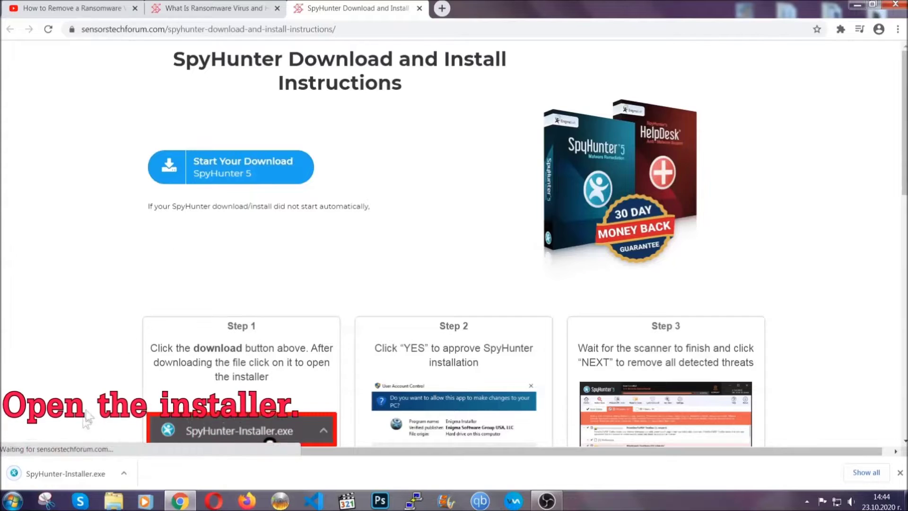
click(64, 472)
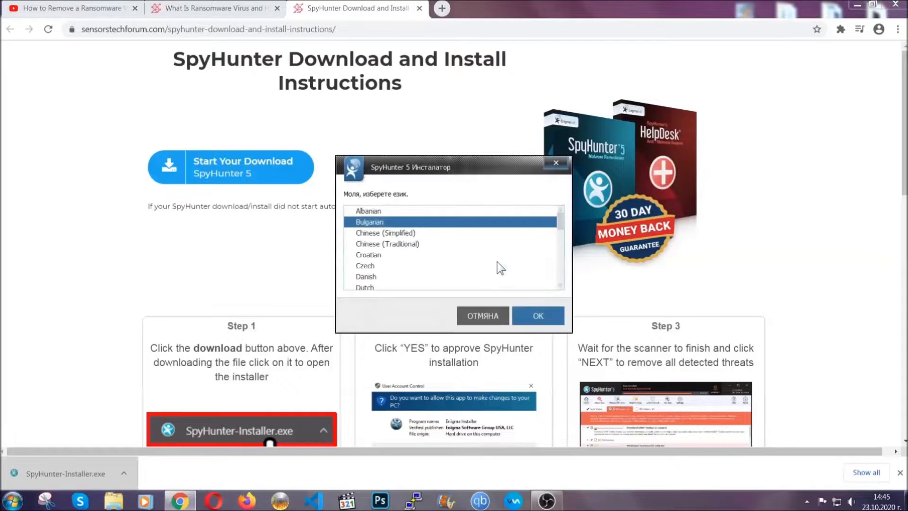
Install SpyHunter 5 in English with the EULA accepted, closing the installer after successful setup
scroll(470, 263, down, 2)
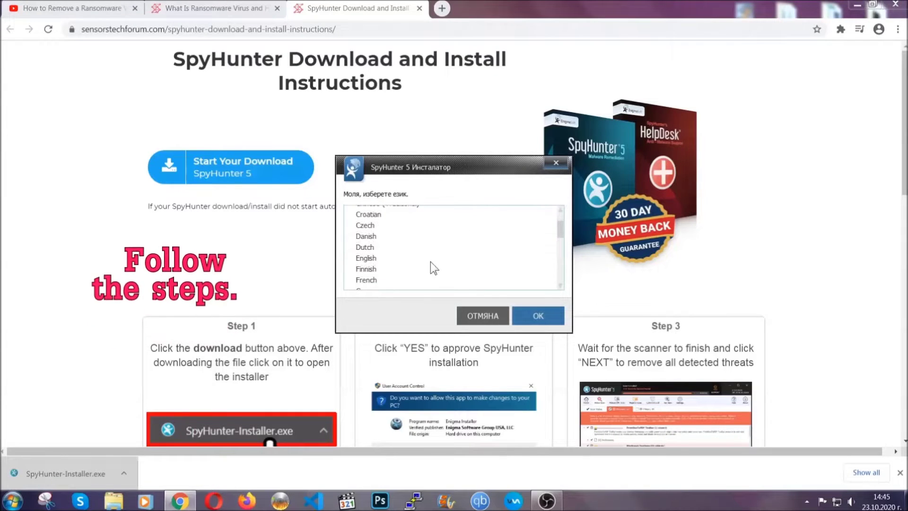
click(428, 259)
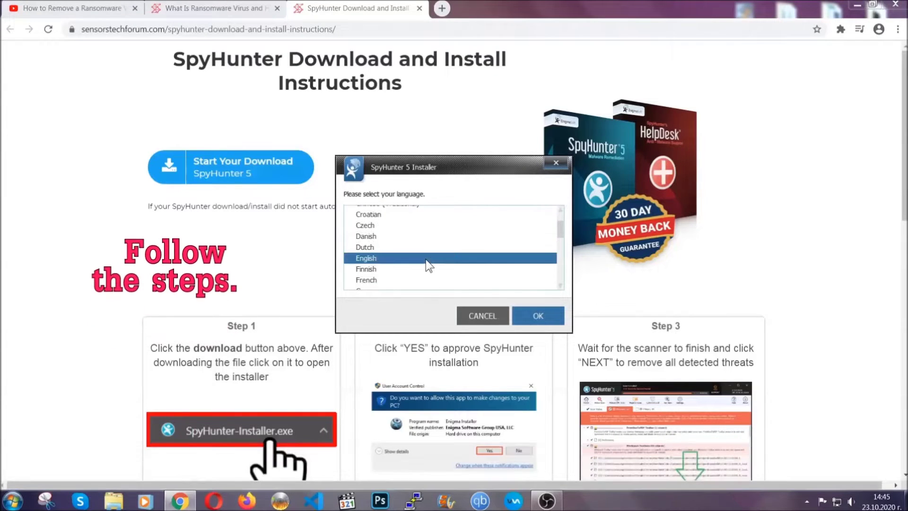
click(534, 315)
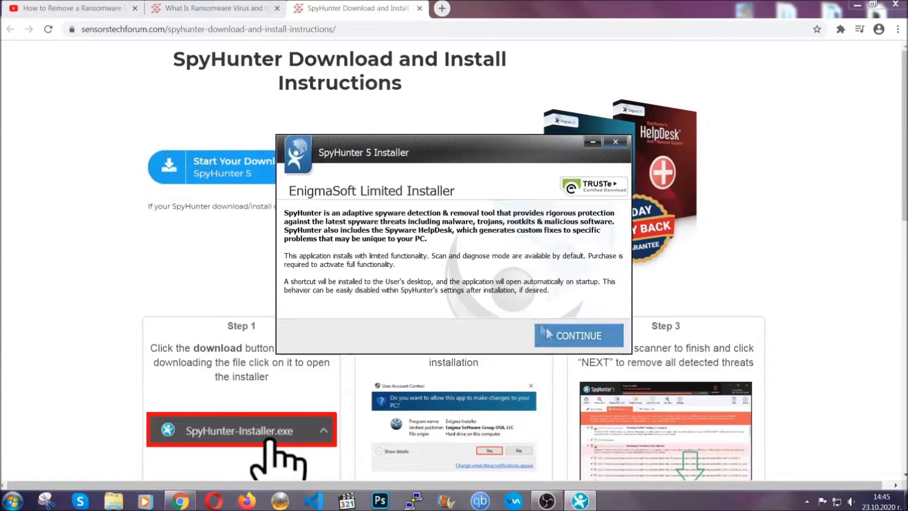
click(548, 332)
click(520, 306)
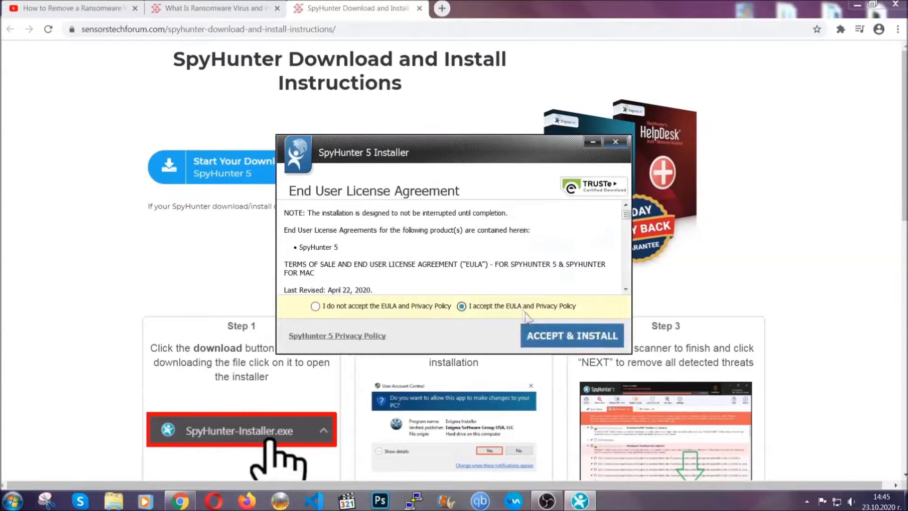
click(542, 333)
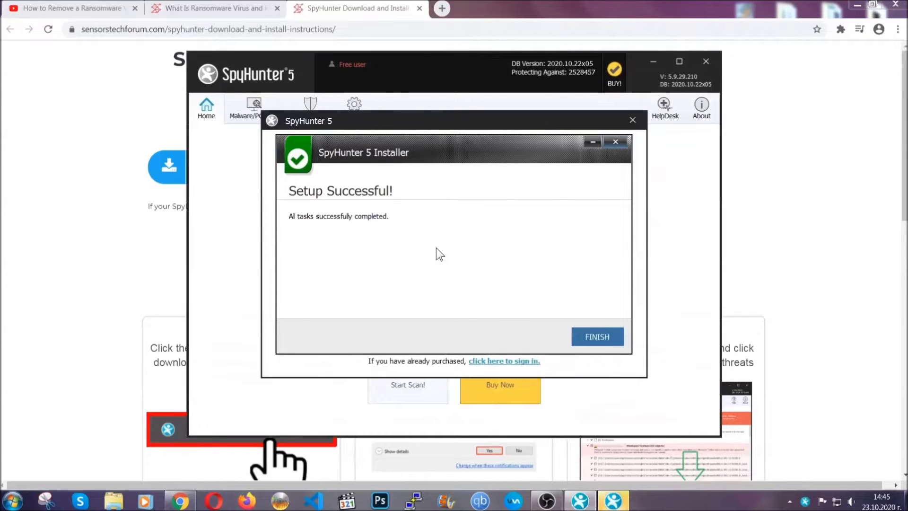
click(585, 337)
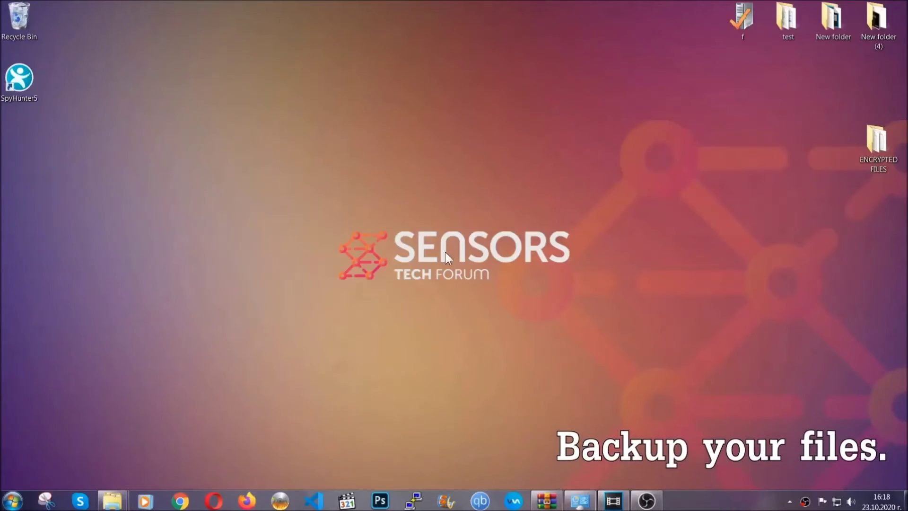
Copy all six .efji files from the ENCRYPTED FILES folder
double_click(872, 145)
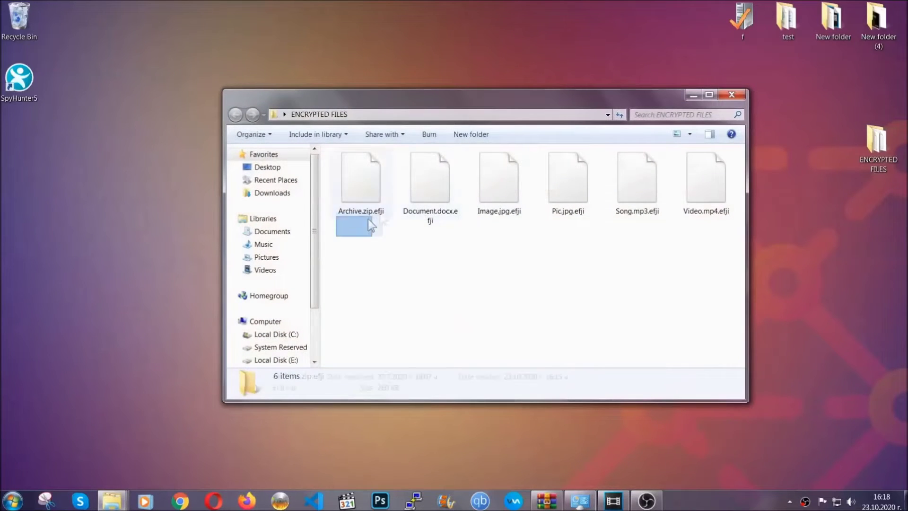
drag(368, 220, 710, 169)
right_click(710, 168)
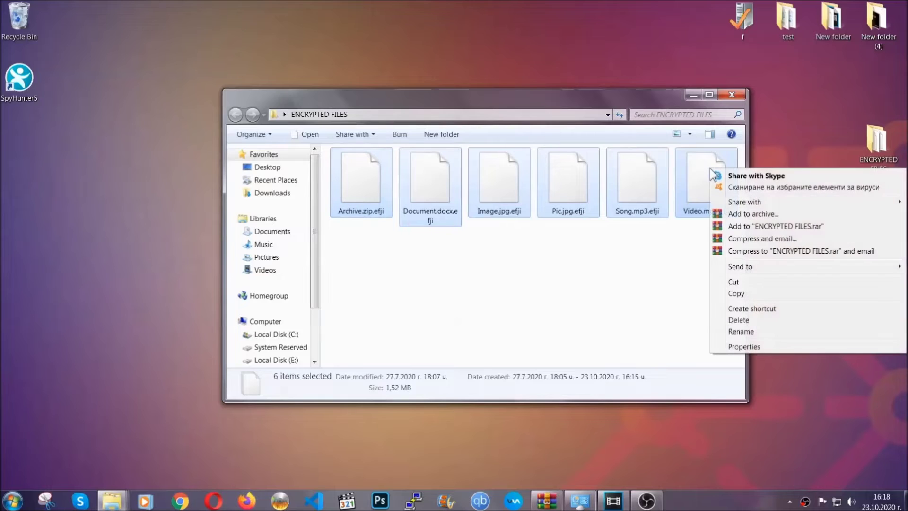
click(734, 293)
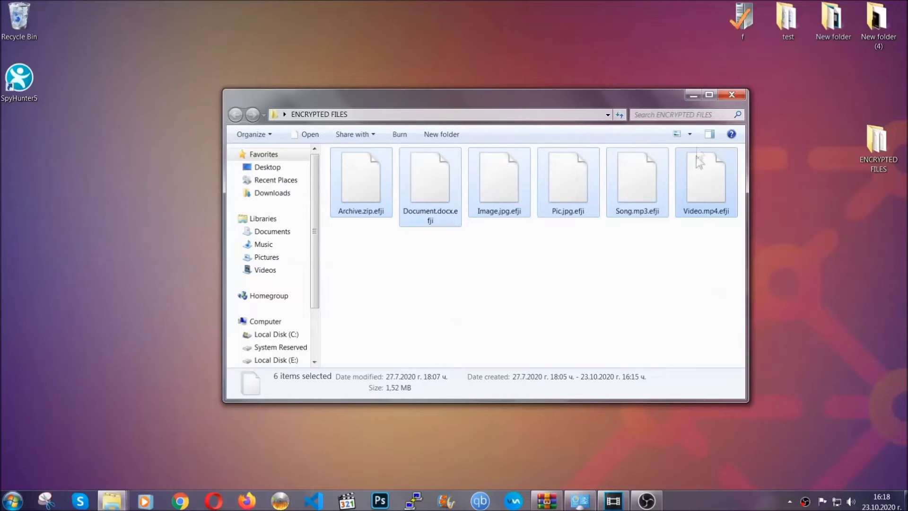
click(696, 94)
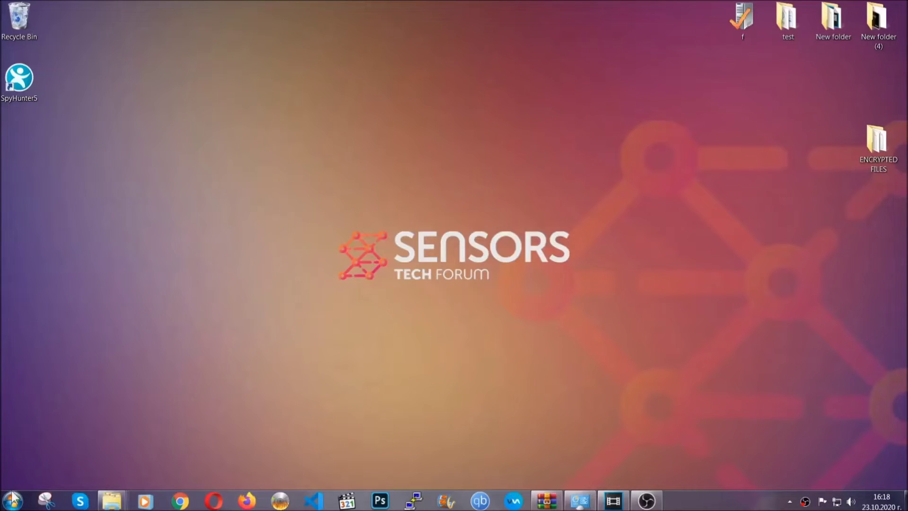
Paste the copied files onto FLASH DRIVE (H:) and close the drive window
click(13, 500)
click(173, 355)
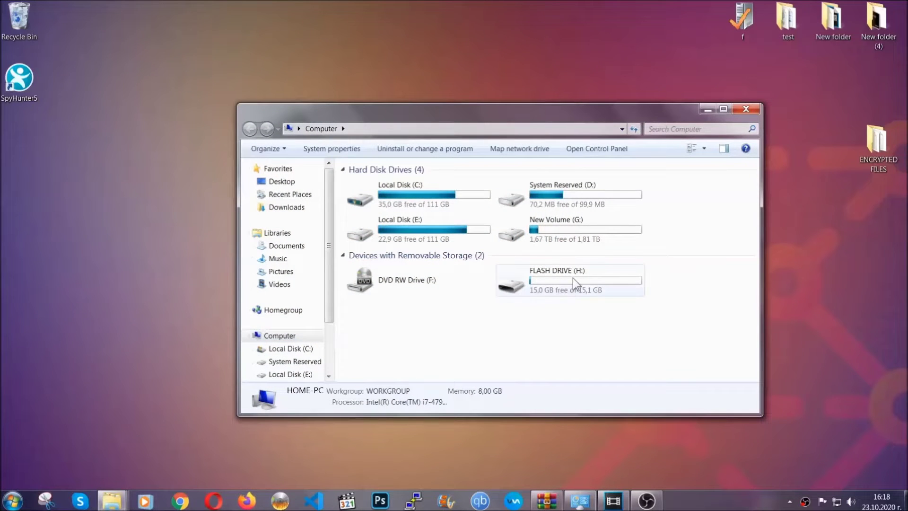
double_click(572, 277)
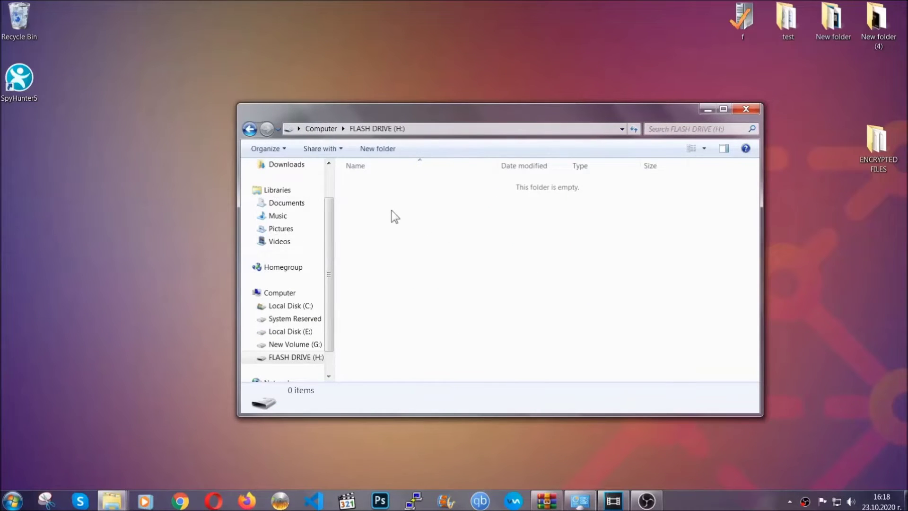
right_click(392, 211)
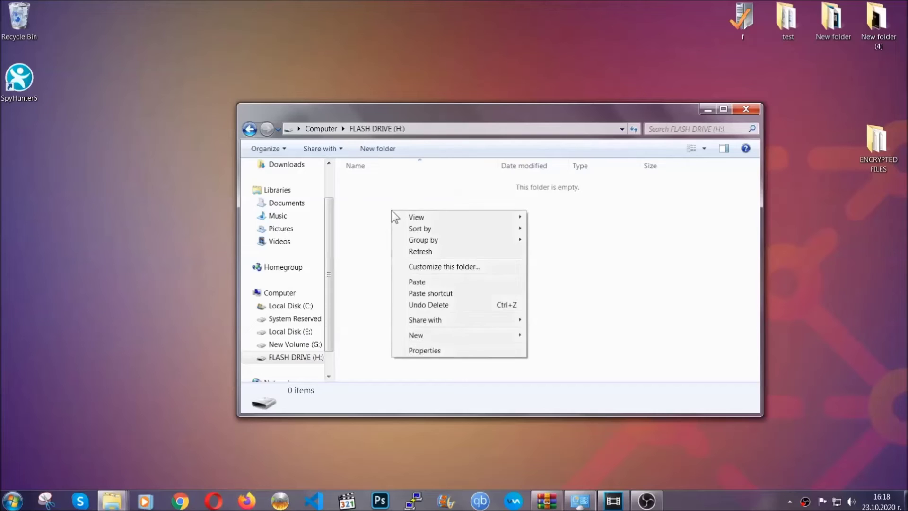
click(413, 283)
click(413, 283)
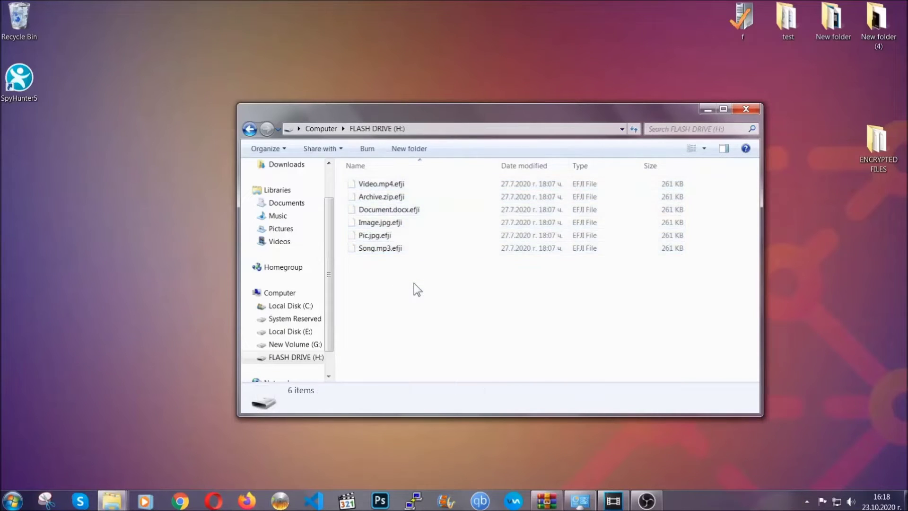
click(746, 110)
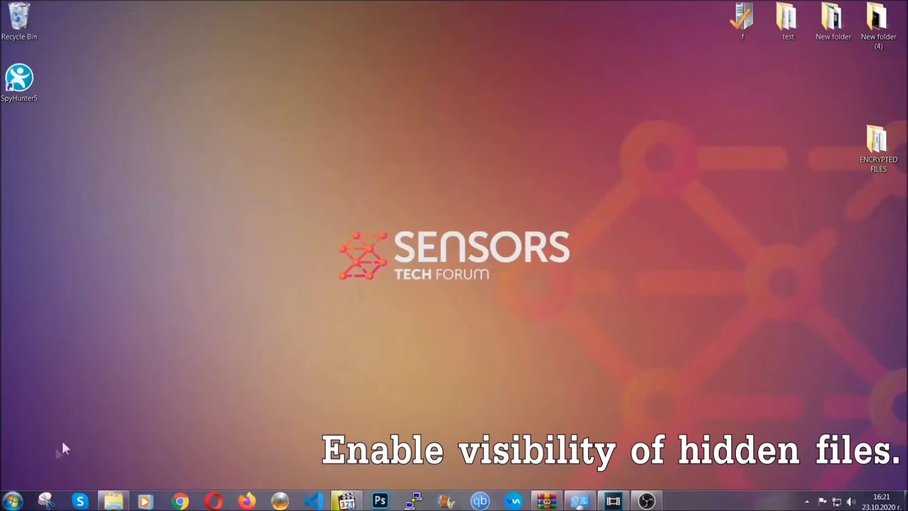
Find 'show hidden files and folders' from Start, enable Show hidden files, folders, and drives, and apply it
click(13, 499)
click(36, 477)
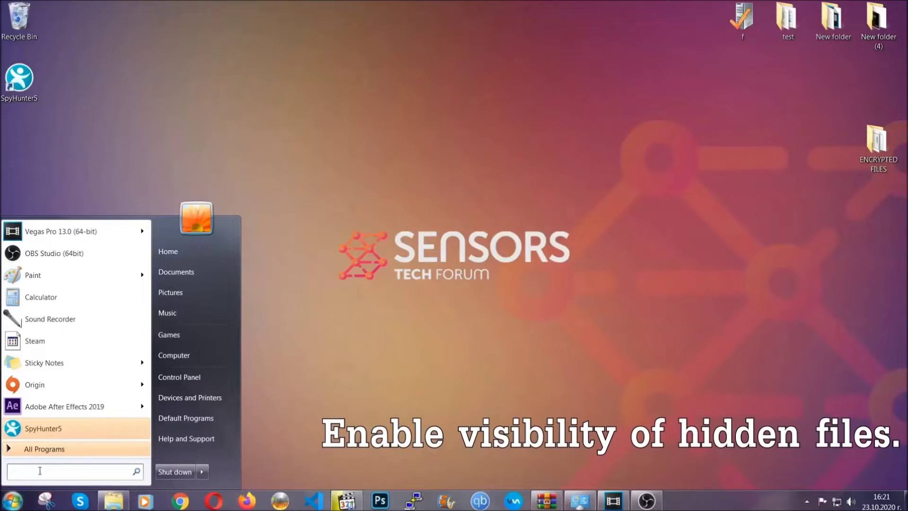
text(showh)
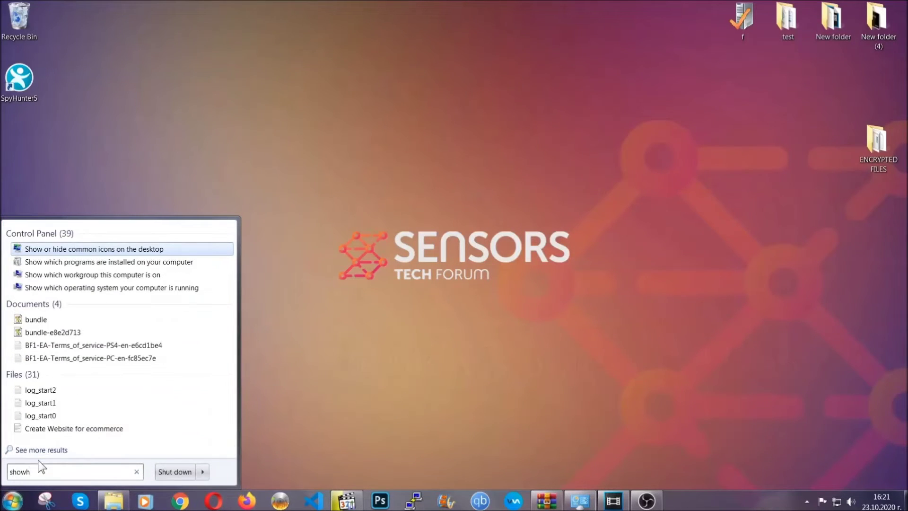
key(BackSpace)
text(hidden f)
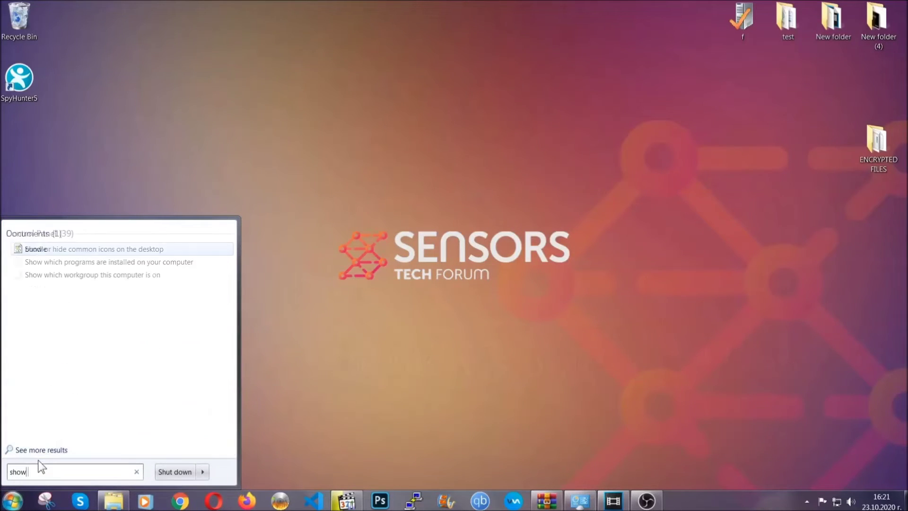
text(iles and folders)
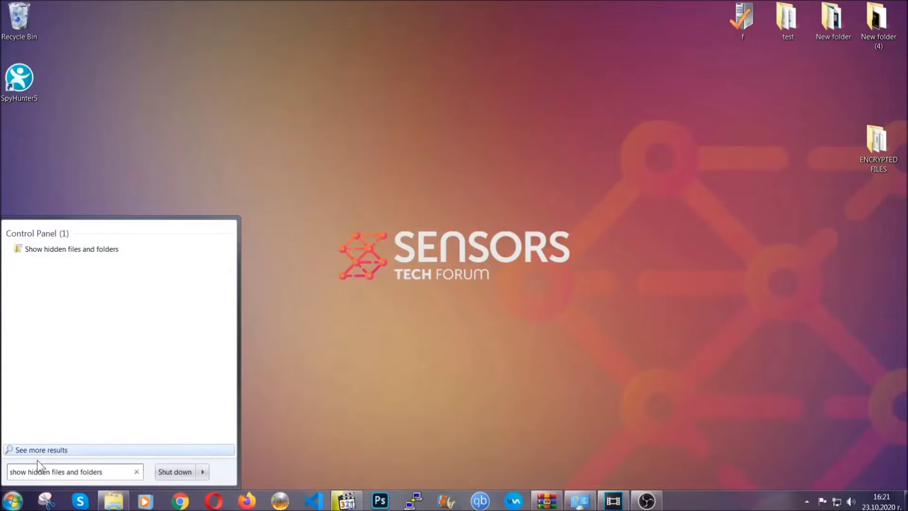
click(107, 251)
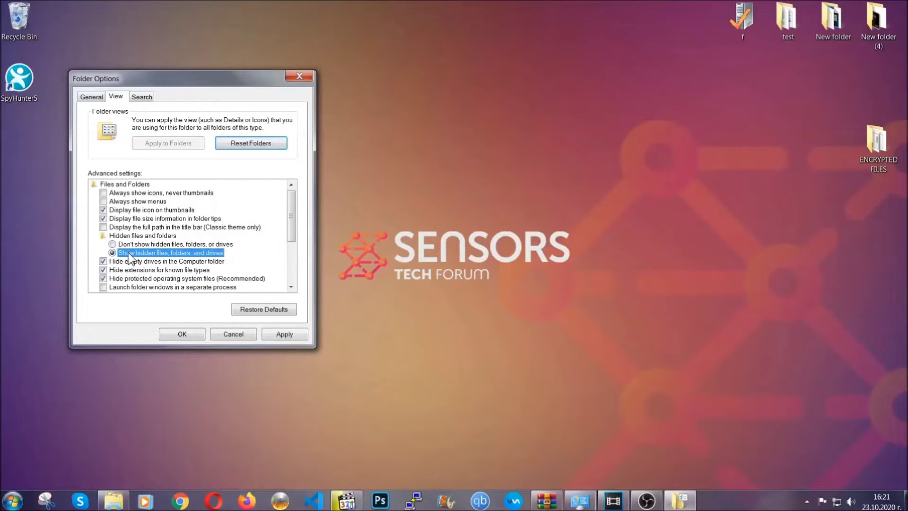
click(283, 334)
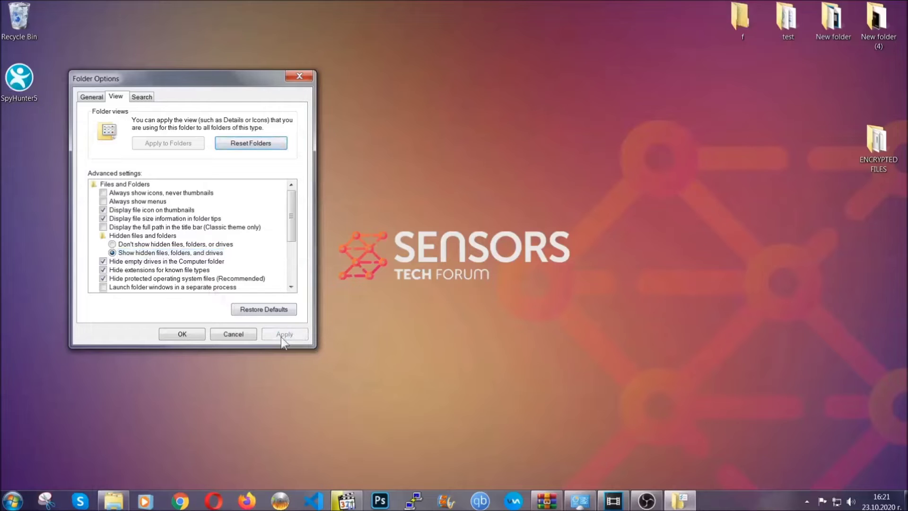
click(180, 334)
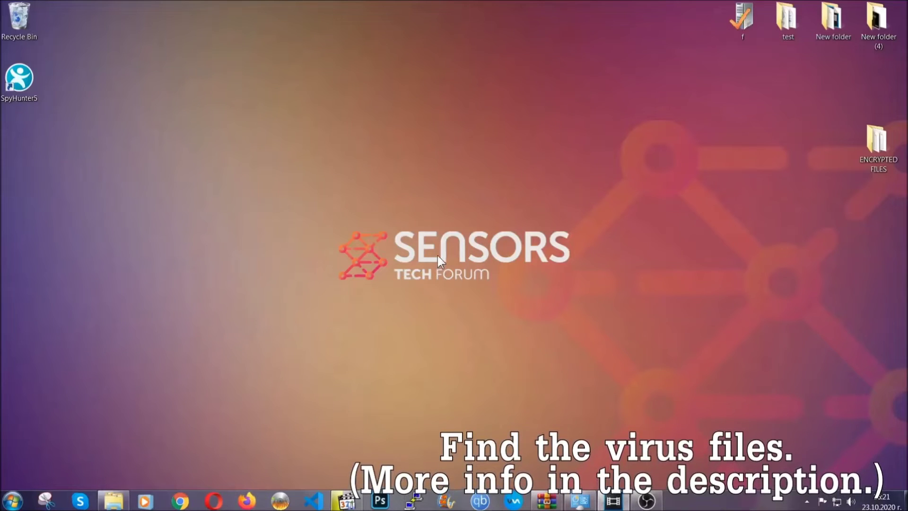
Search the whole Computer for 'fileextension:exe Example Vir'
click(13, 500)
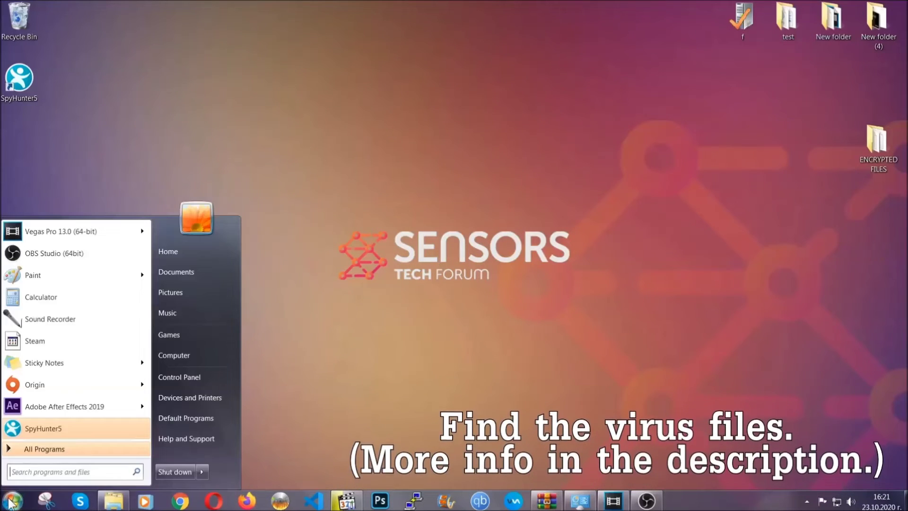
click(186, 355)
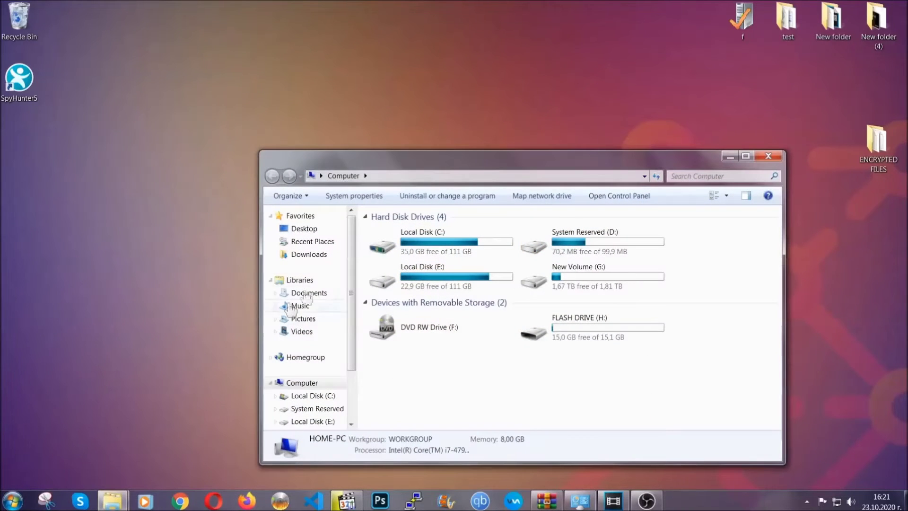
drag(494, 166, 436, 122)
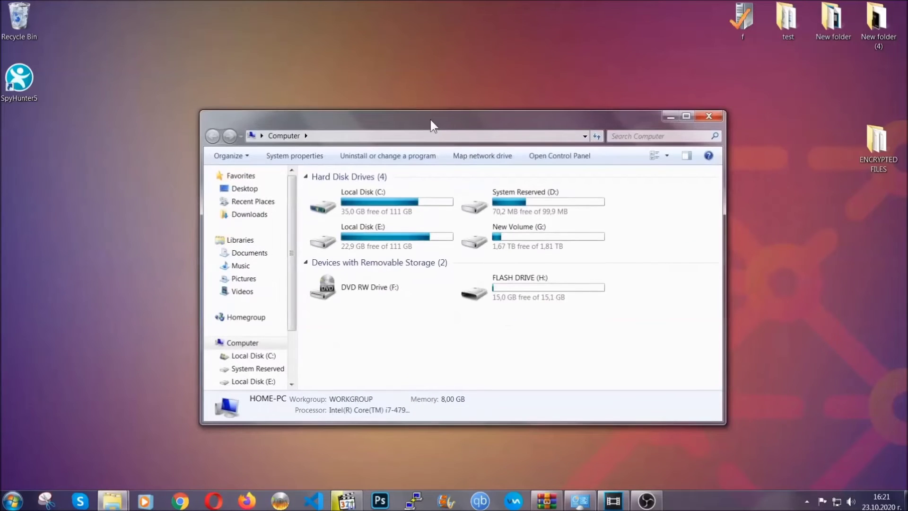
click(617, 136)
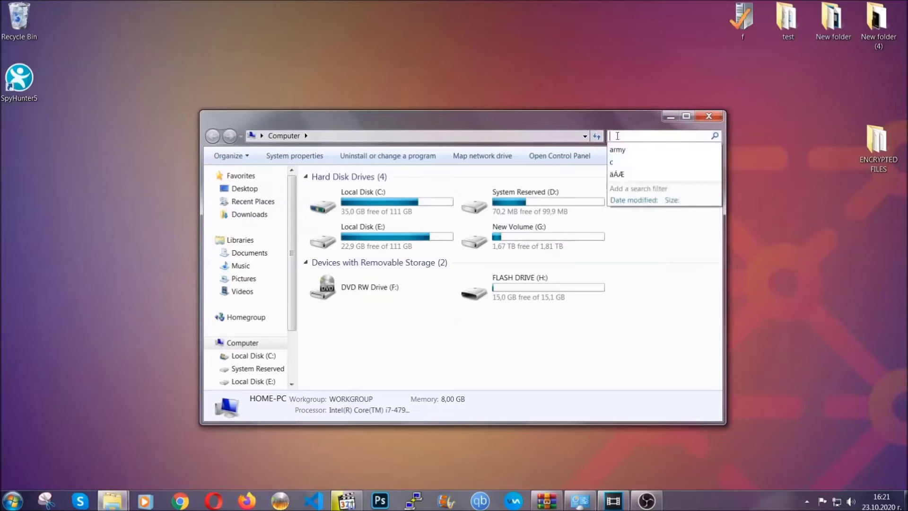
text(file)
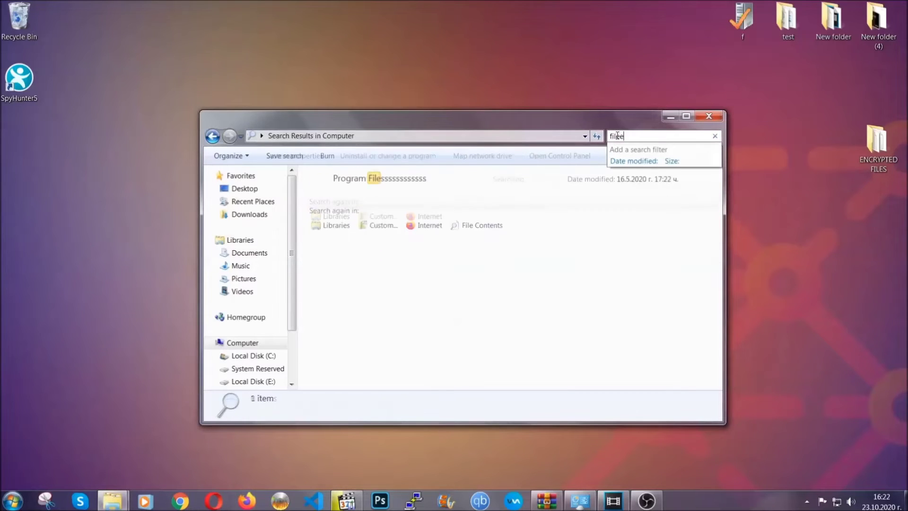
text(extension:exe )
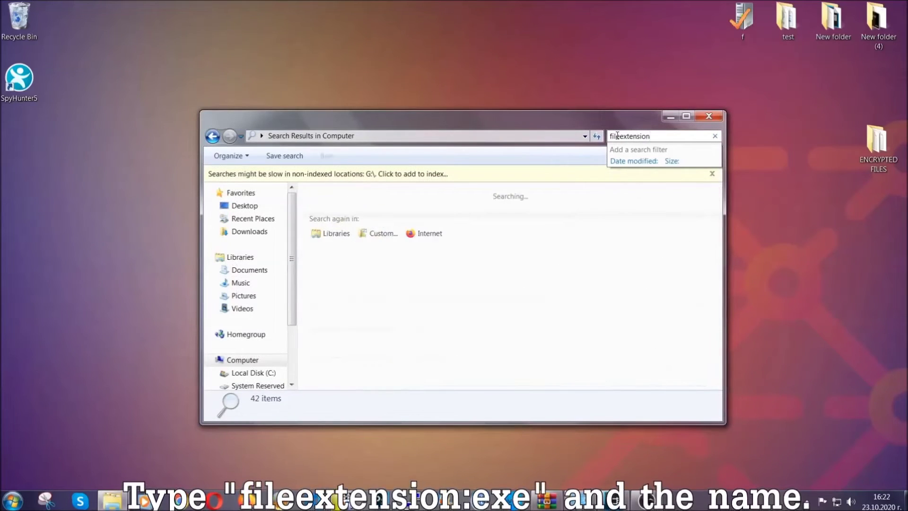
text(E)
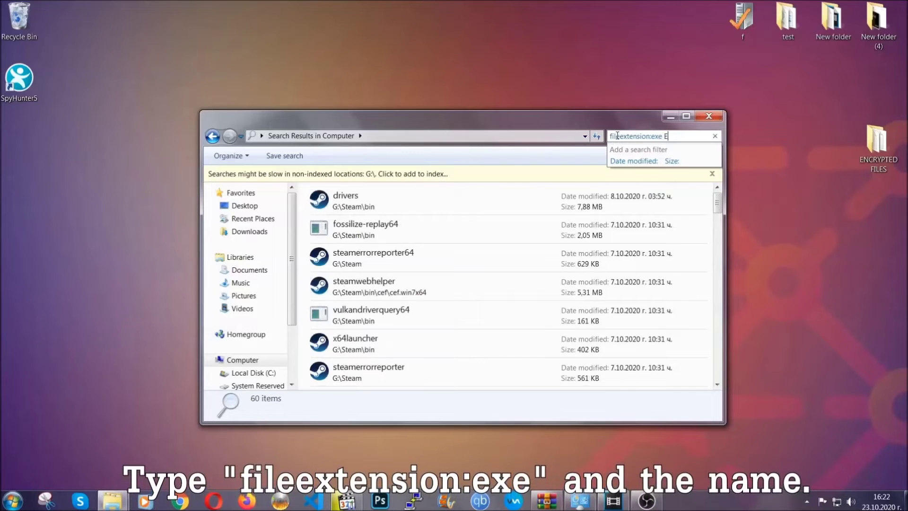
text(xample Virus Name)
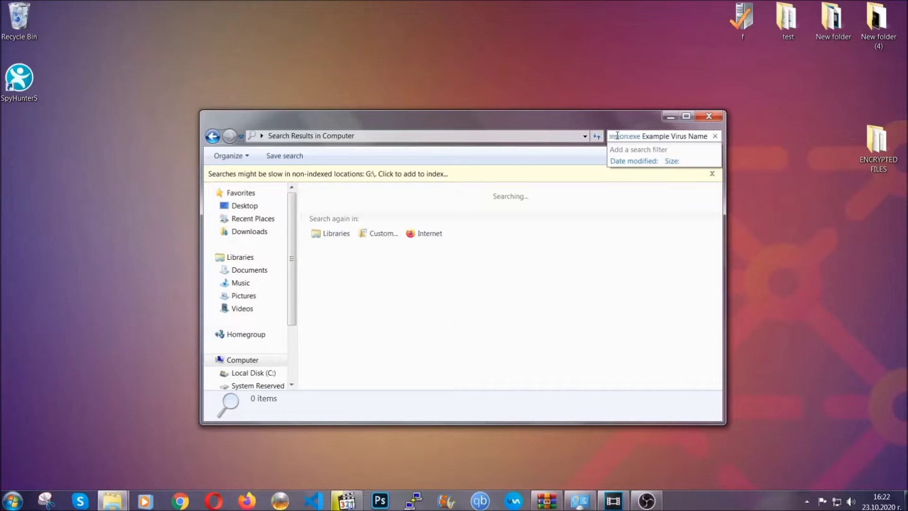
key(Return)
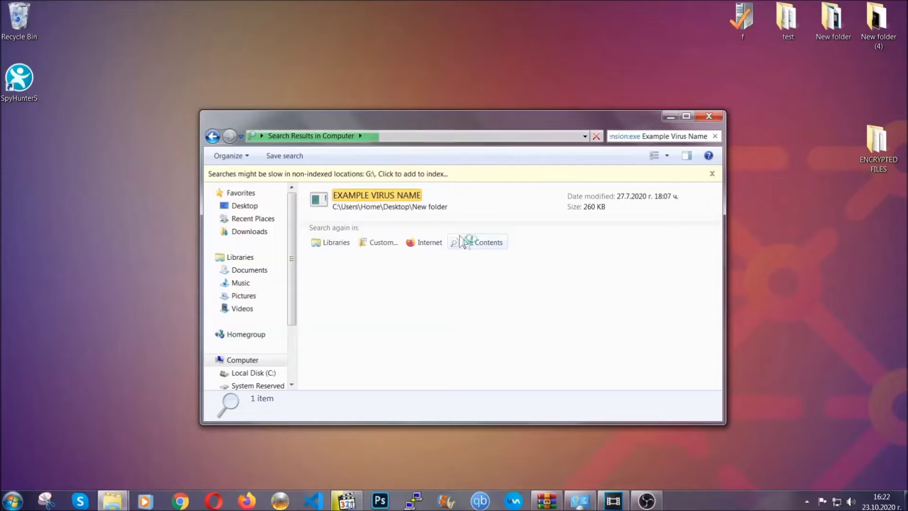
Delete the EXAMPLE VIRUS NAME result to the Recycle Bin and close the search window
click(397, 192)
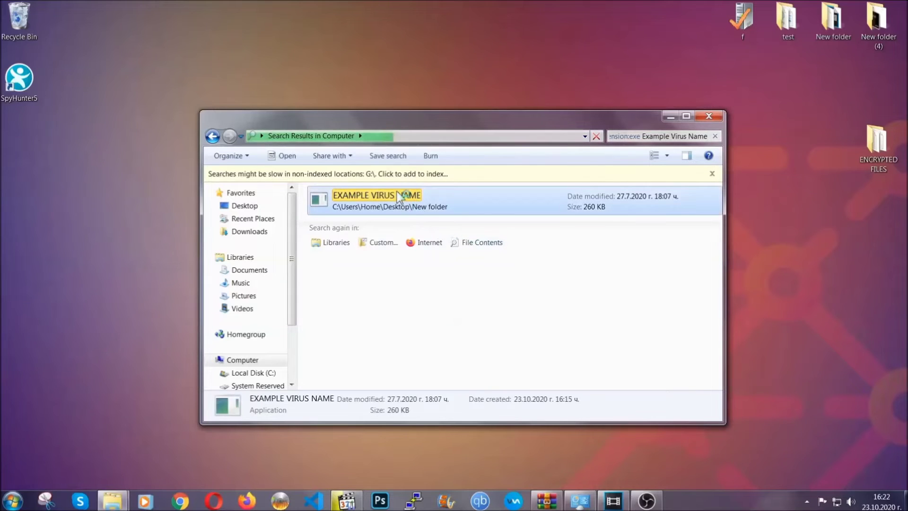
right_click(398, 195)
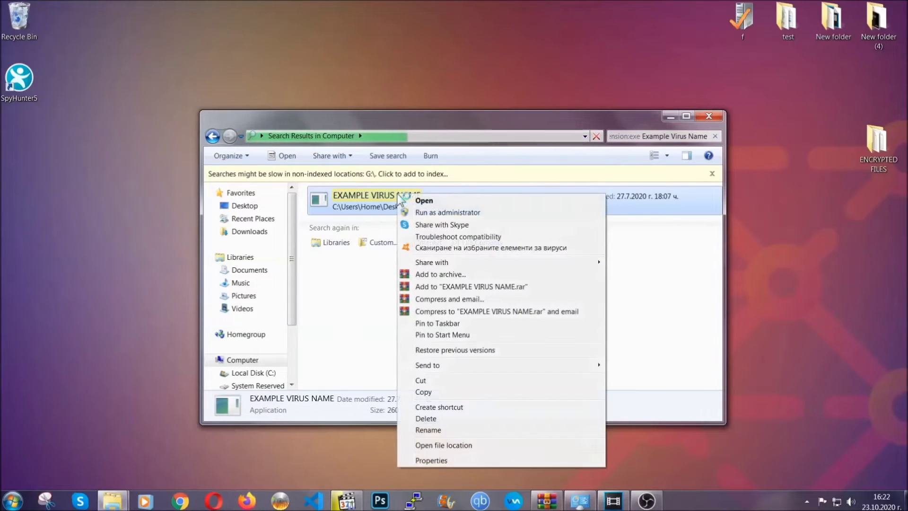
click(438, 418)
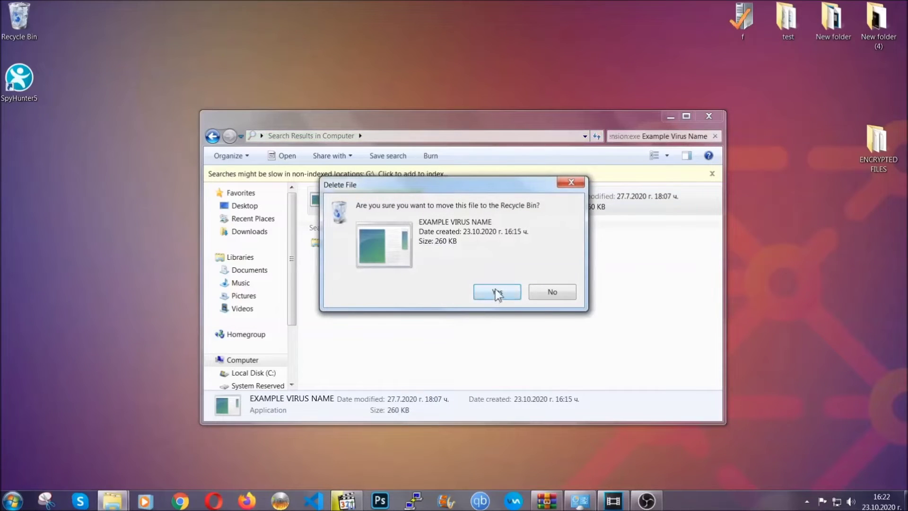
click(496, 293)
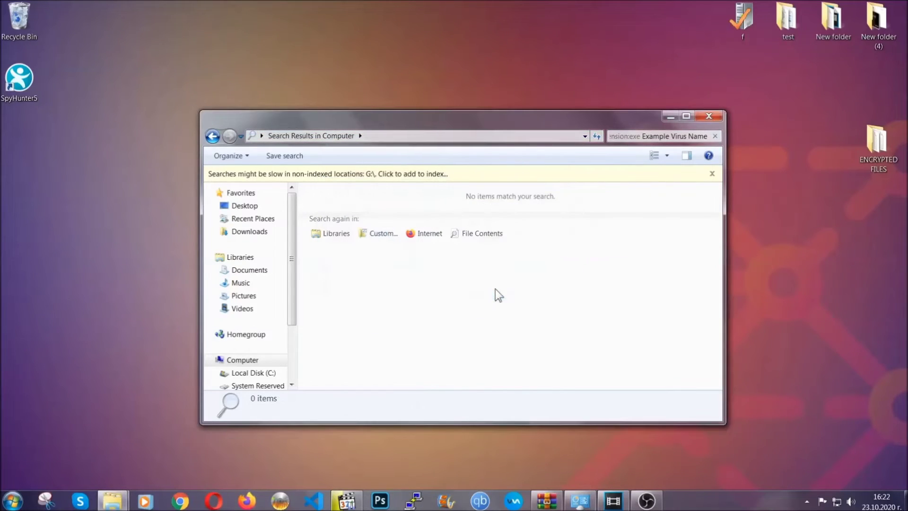
click(709, 117)
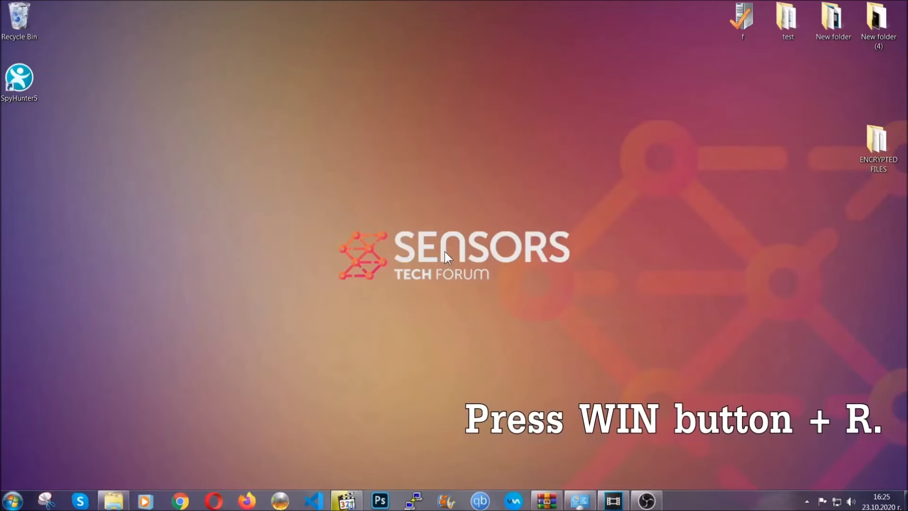
Run REGEDIT from the Run dialog, replacing the old cmd entry
key(super+r)
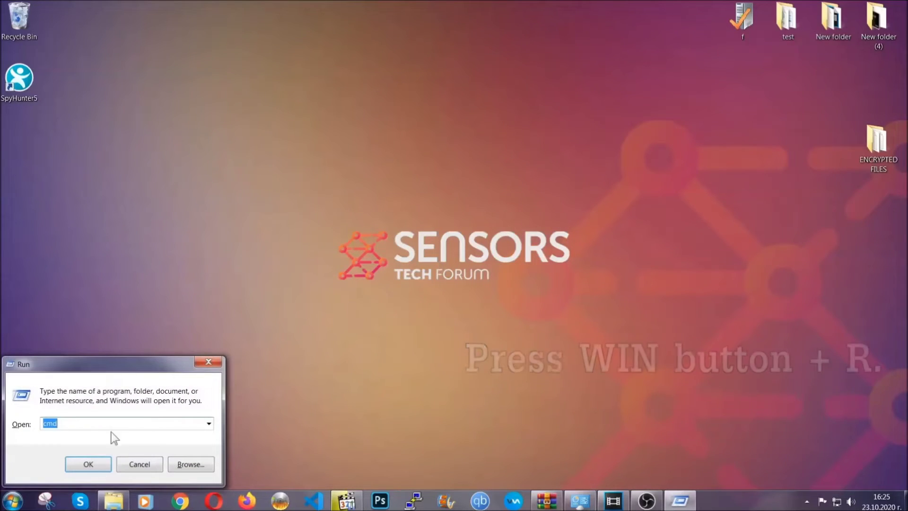
click(97, 427)
drag(86, 429, 12, 427)
text(REGEDIT)
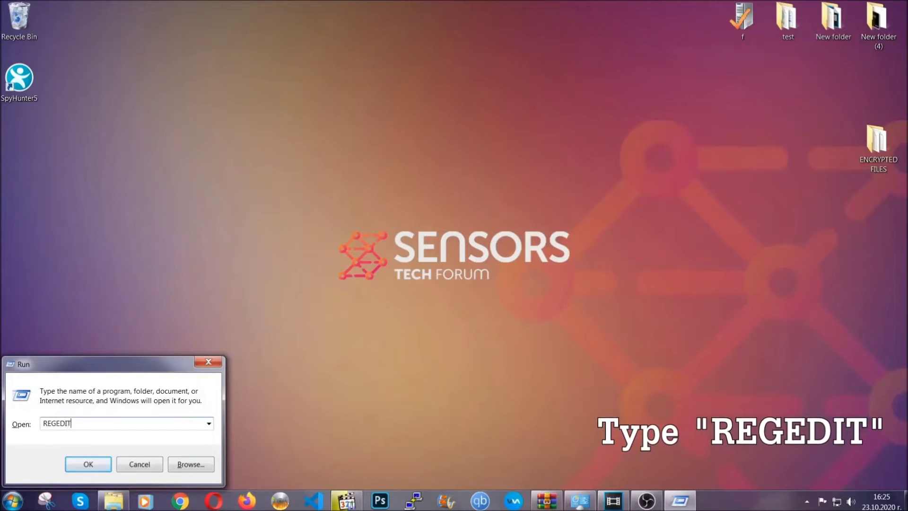
click(78, 462)
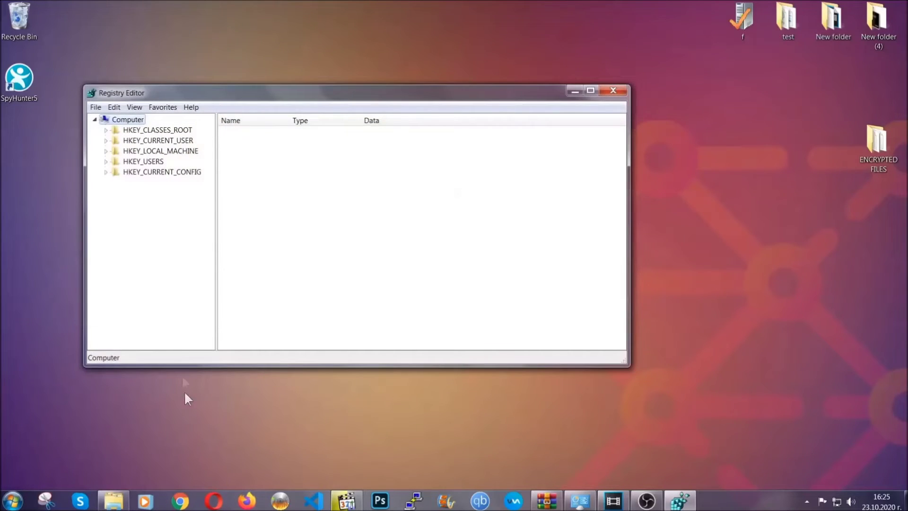
Export the full registry to a Desktop file named BACKUP
click(96, 107)
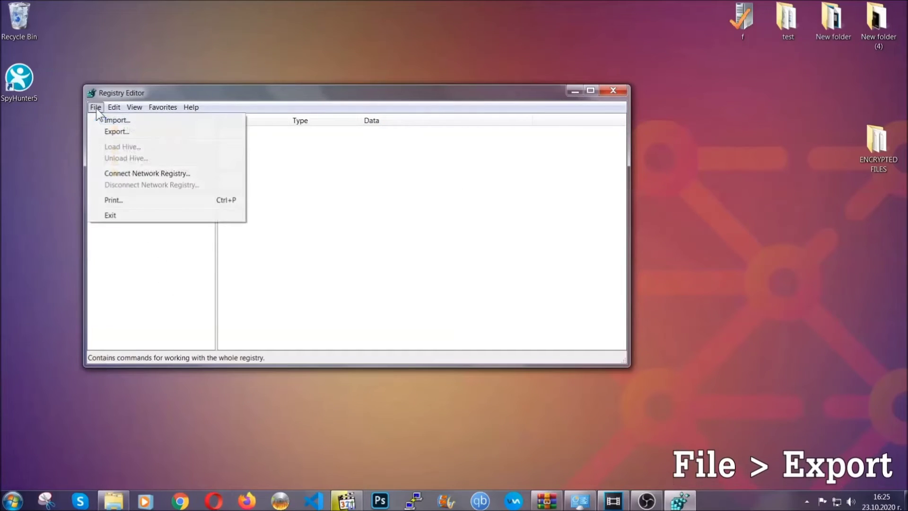
click(118, 131)
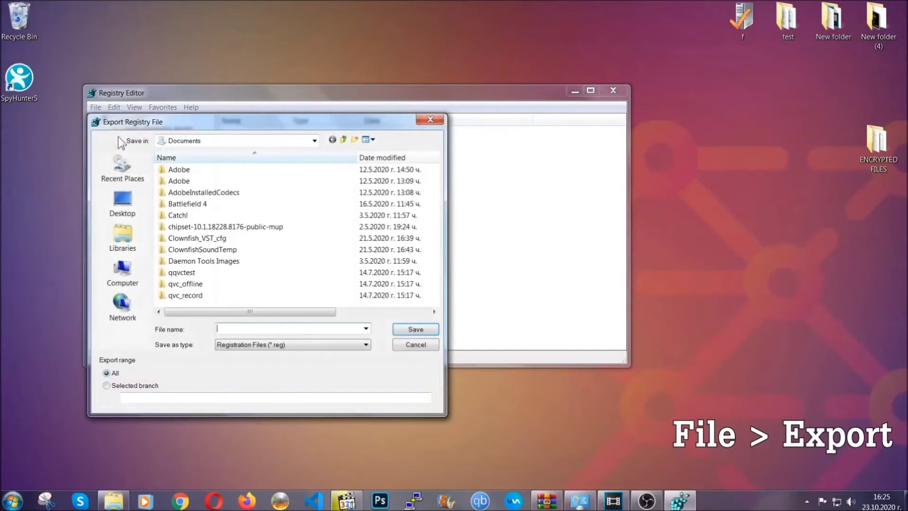
click(117, 199)
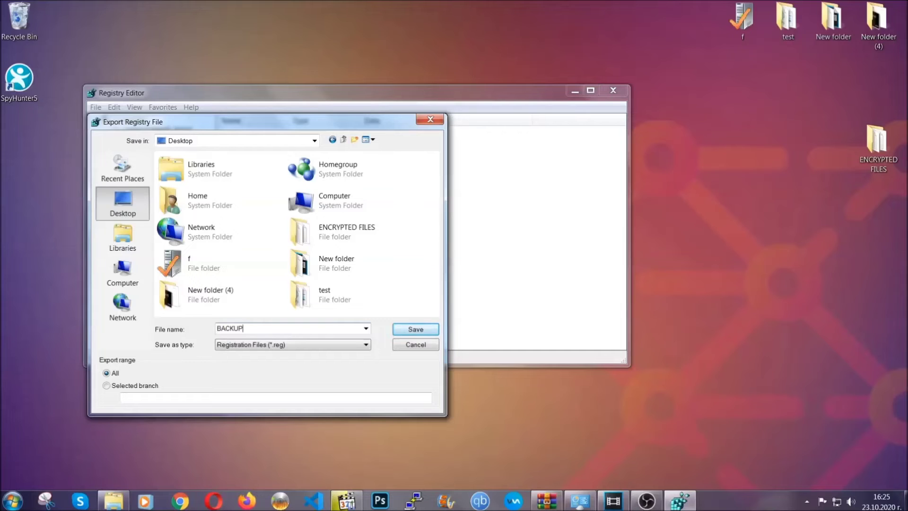
click(410, 330)
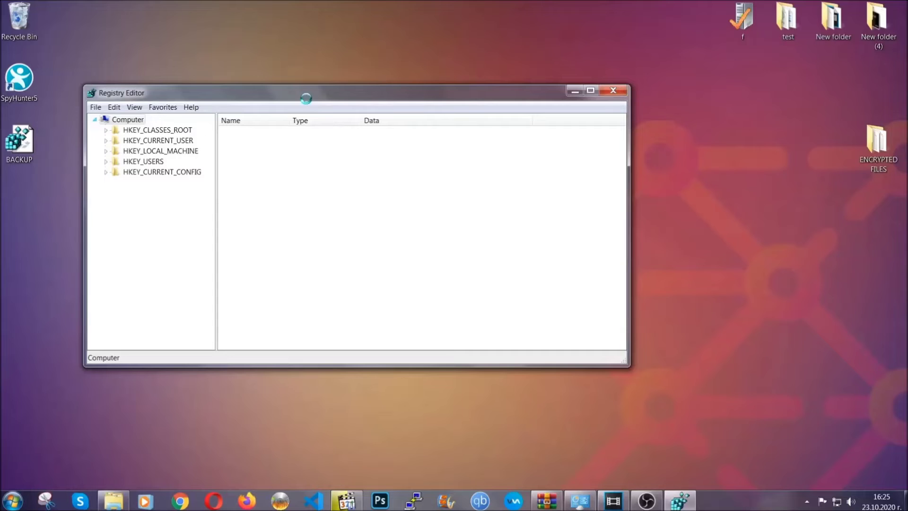
drag(306, 99, 397, 128)
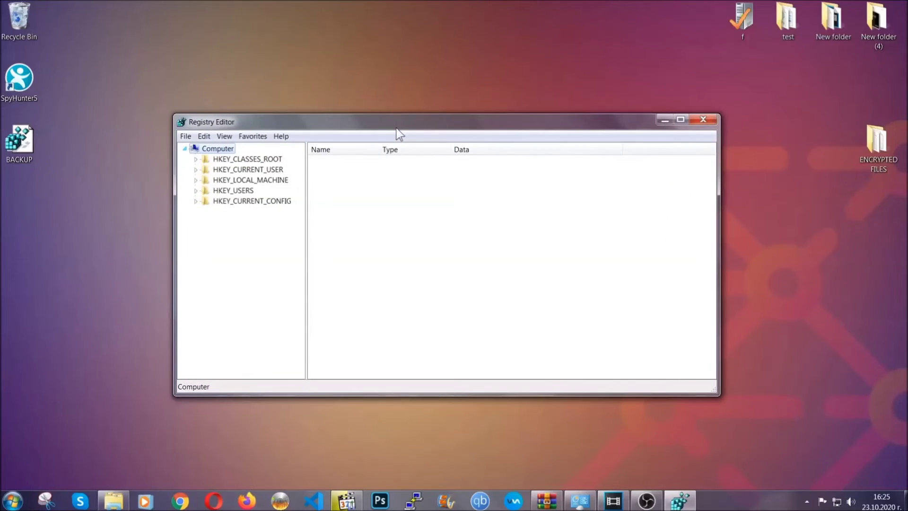
click(186, 139)
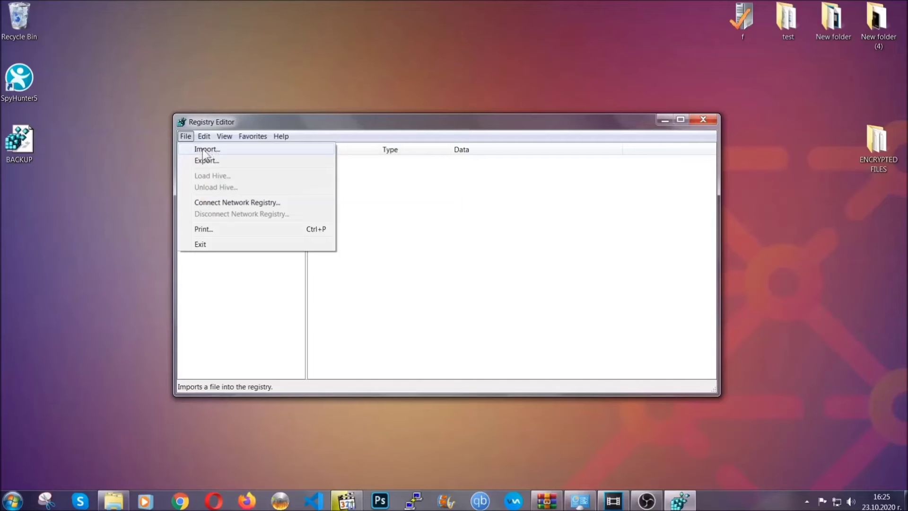
click(187, 137)
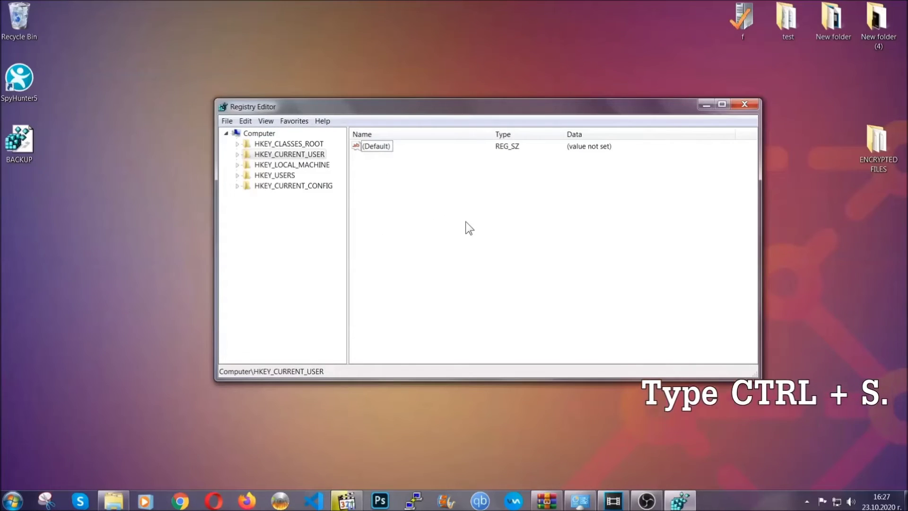
Search the registry for 'RunOnce' and open the Run key to view its startup values
key(ctrl+f)
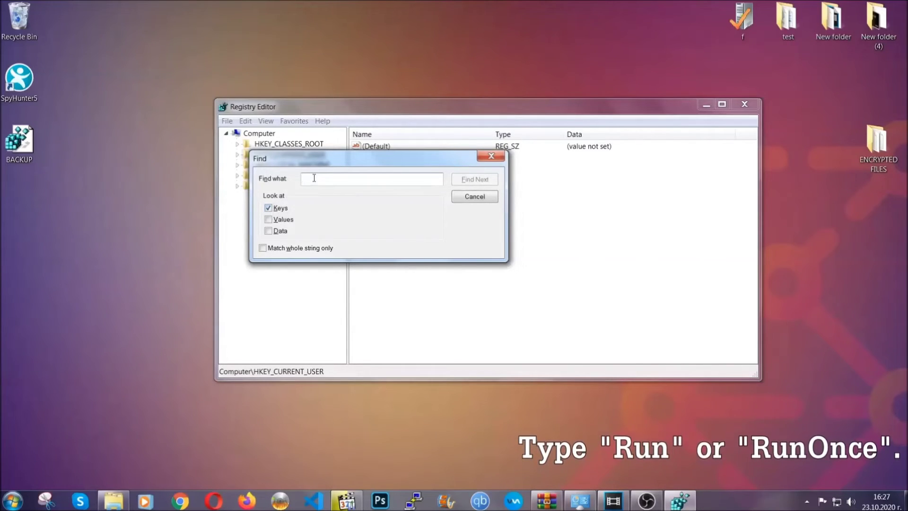
text(RunO)
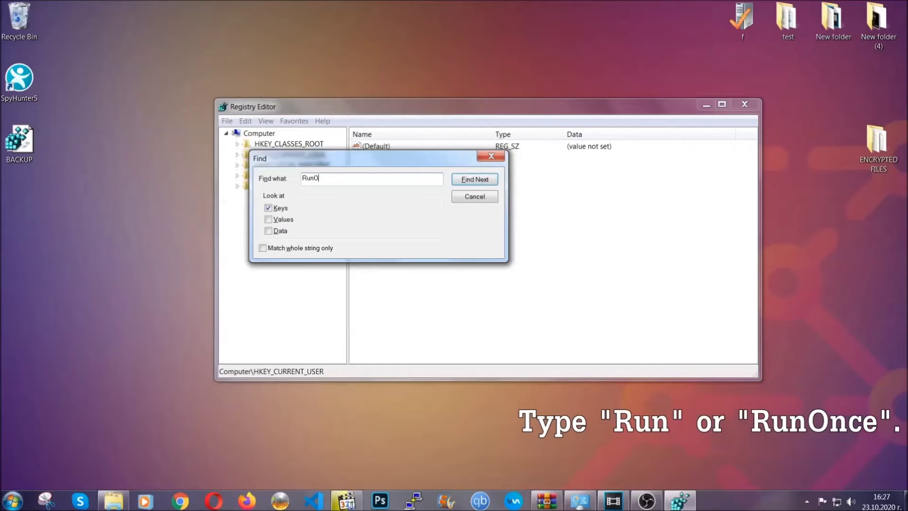
text(nce)
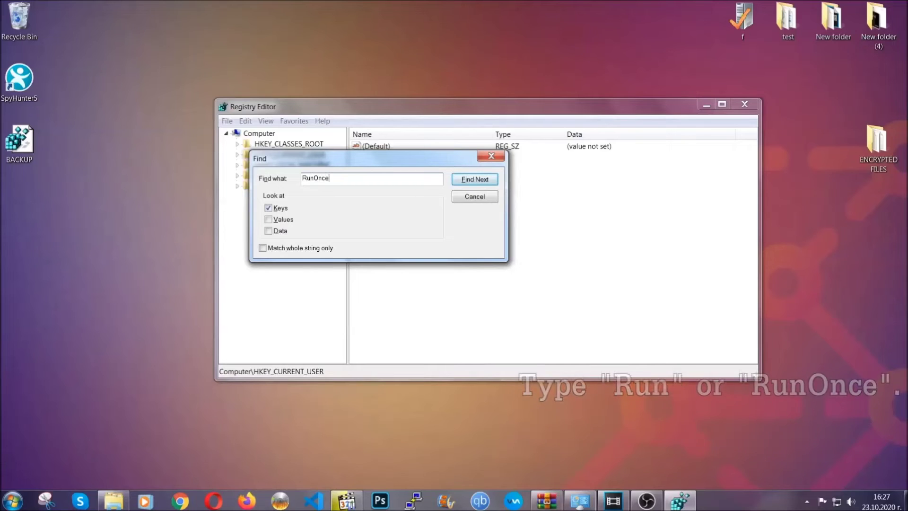
click(485, 182)
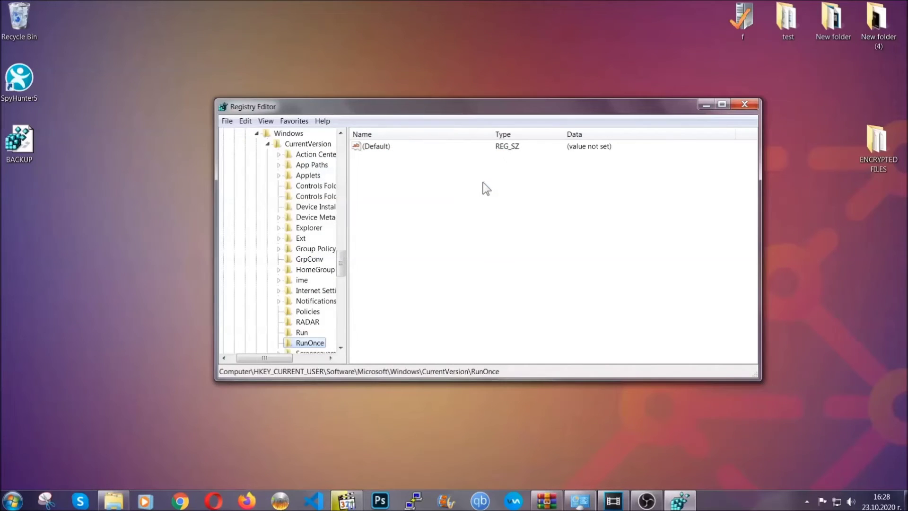
drag(341, 263, 341, 275)
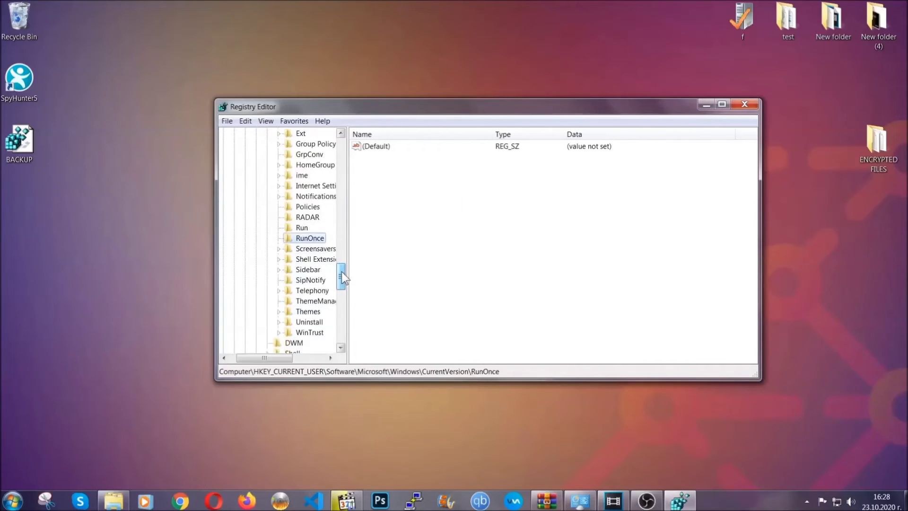
click(301, 227)
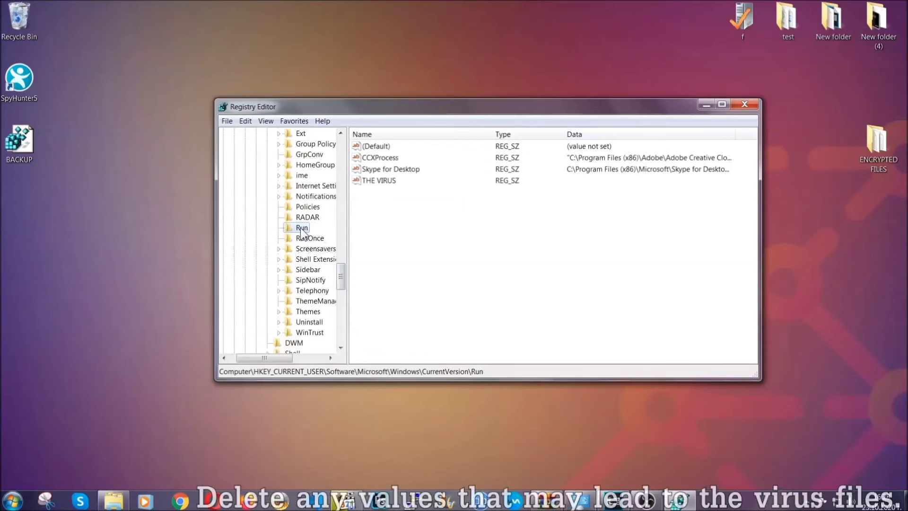
Delete the THE VIRUS value from the Run key and confirm
click(372, 181)
right_click(372, 181)
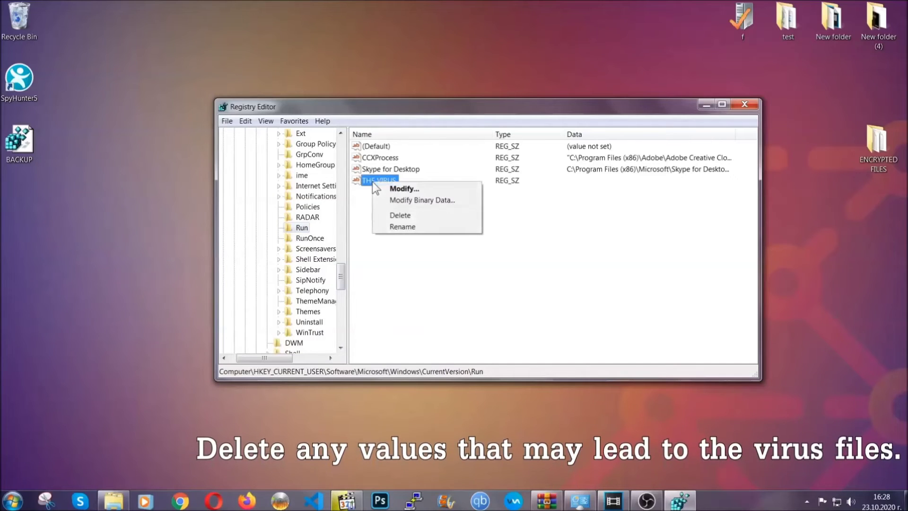
click(393, 216)
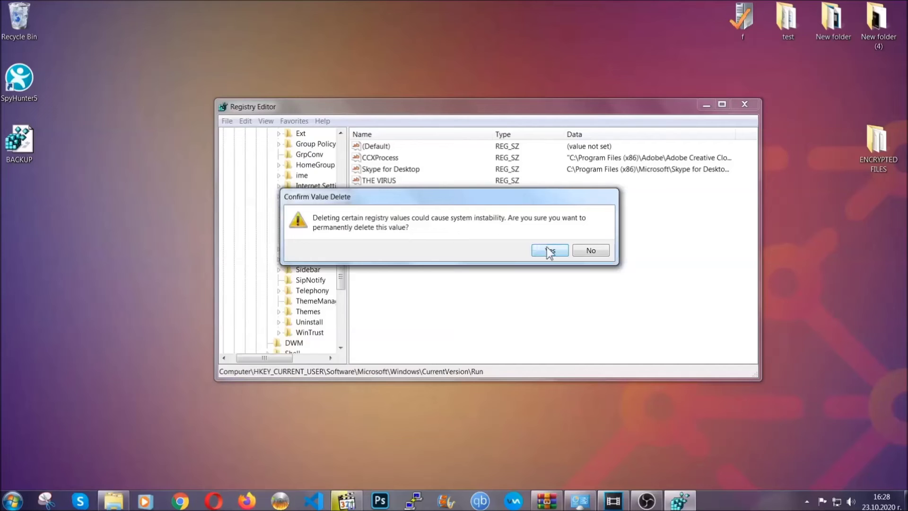
click(548, 250)
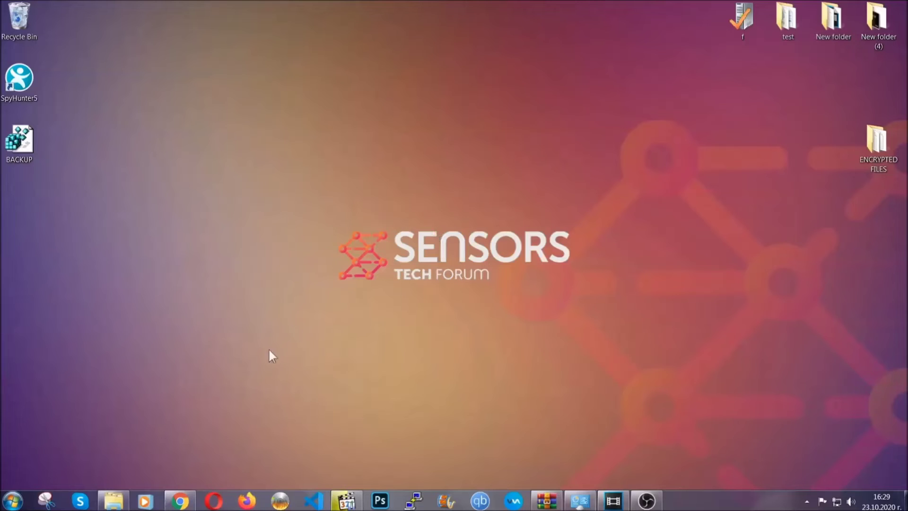
Restore the ransomware article in Chrome, select its URL, and expand Method 2 - Restore Data via Windows Backup
click(180, 502)
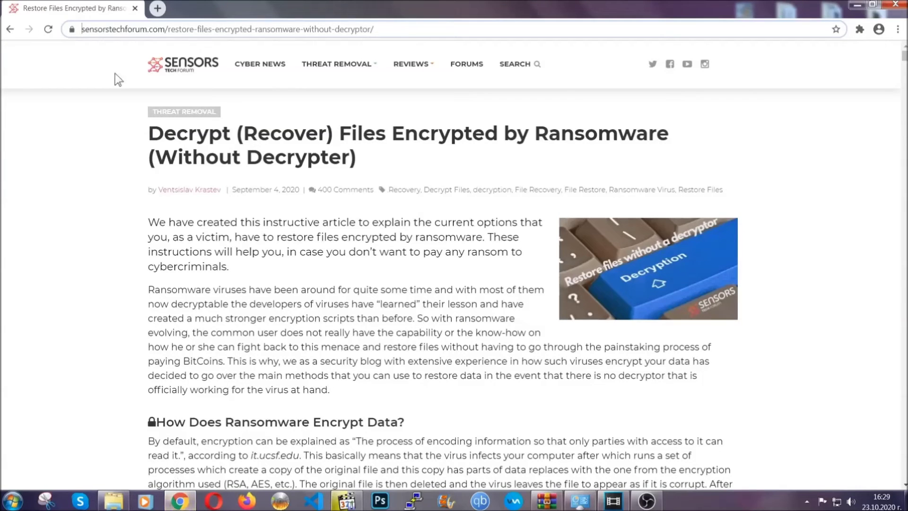
click(82, 29)
drag(83, 29, 409, 34)
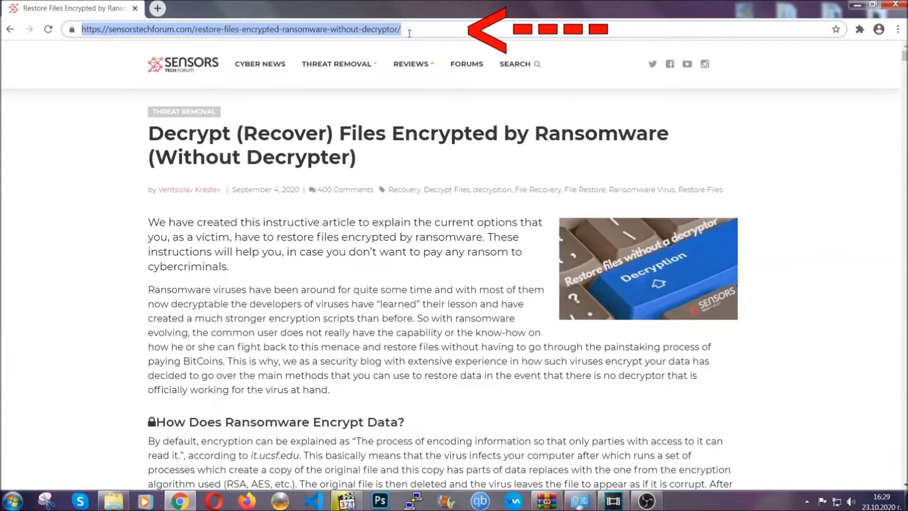
mouse_move(411, 92)
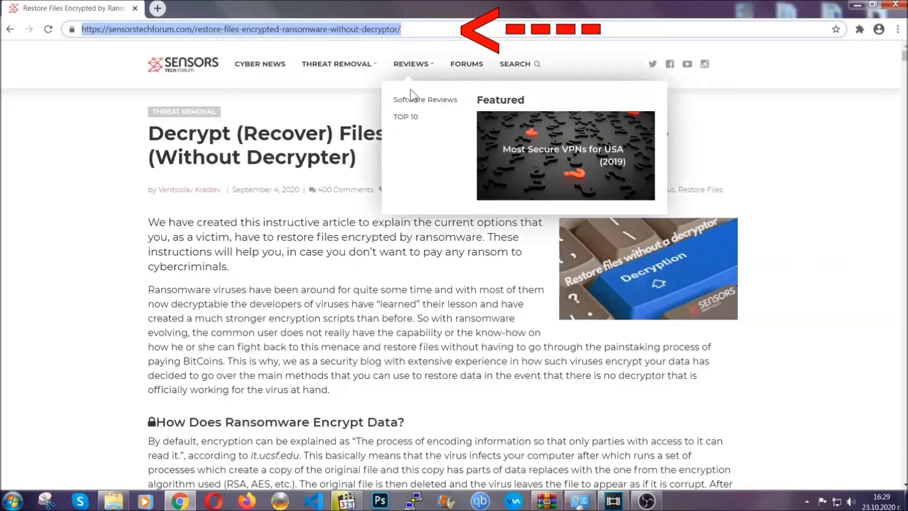
scroll(467, 257, down, 5)
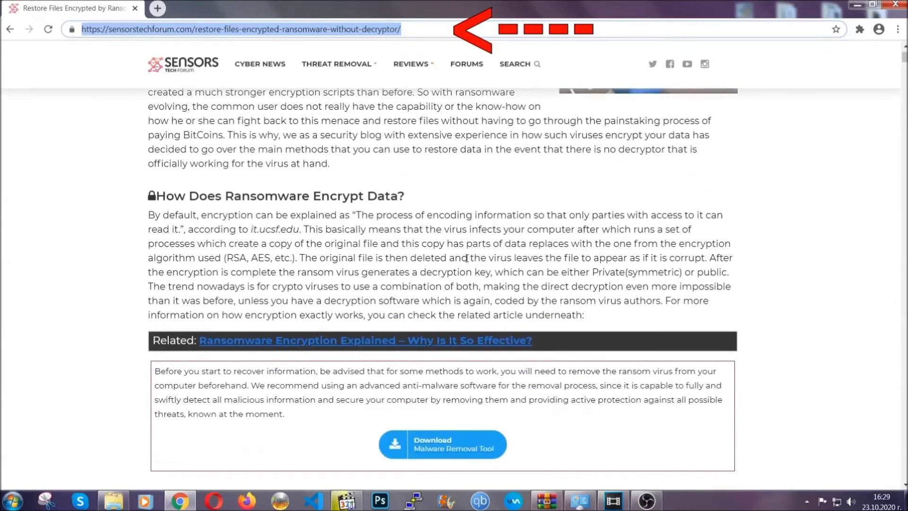
scroll(467, 257, down, 6)
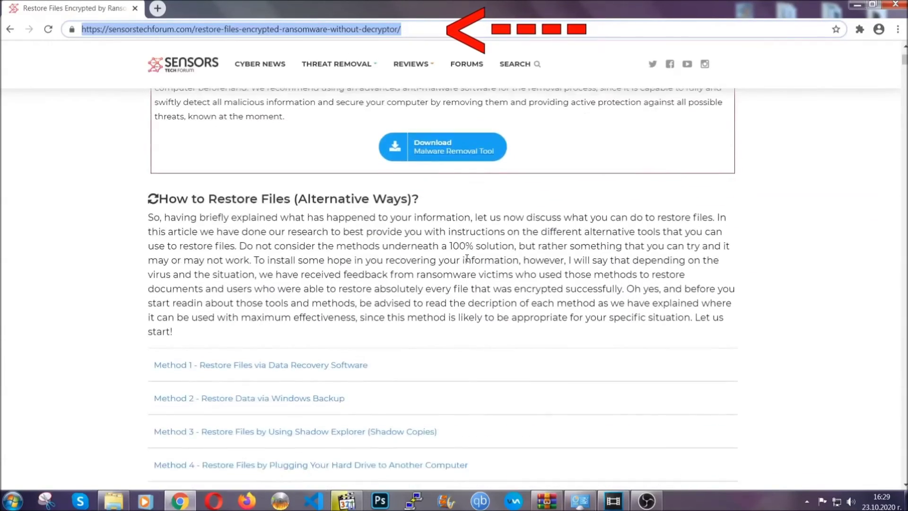
scroll(466, 258, down, 4)
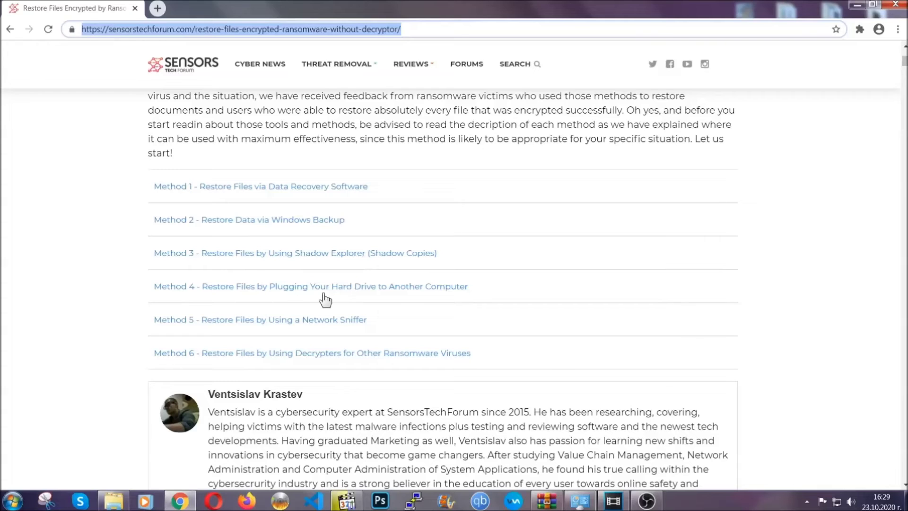
click(282, 219)
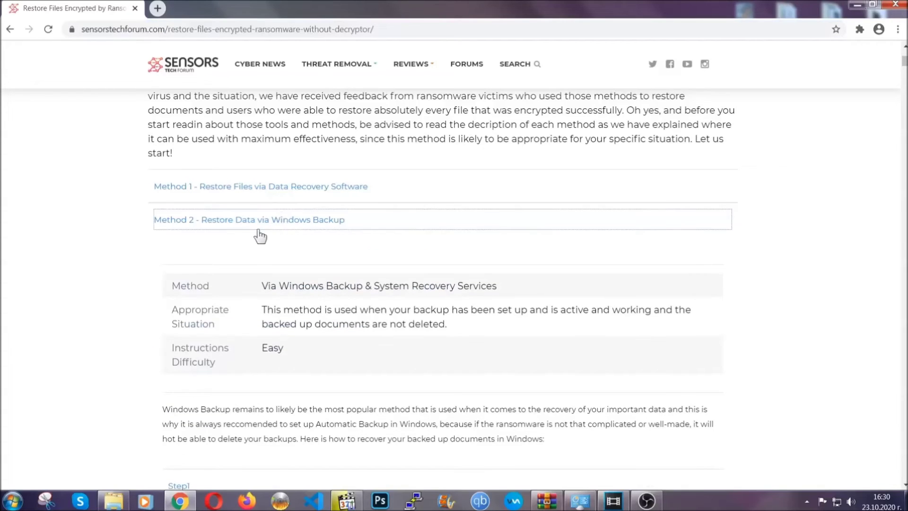
Expand Step1, Step2 and Step3 under the Method 2 details table
drag(262, 280, 319, 352)
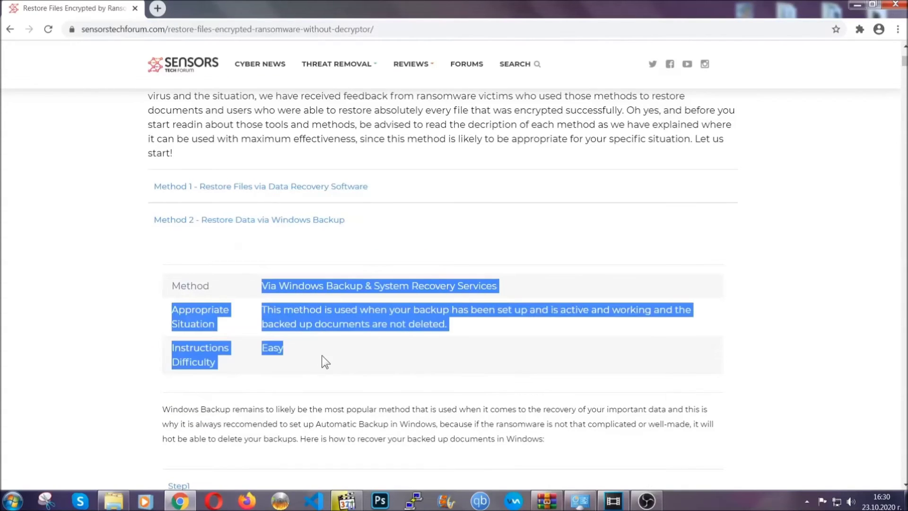
click(321, 356)
scroll(324, 352, down, 4)
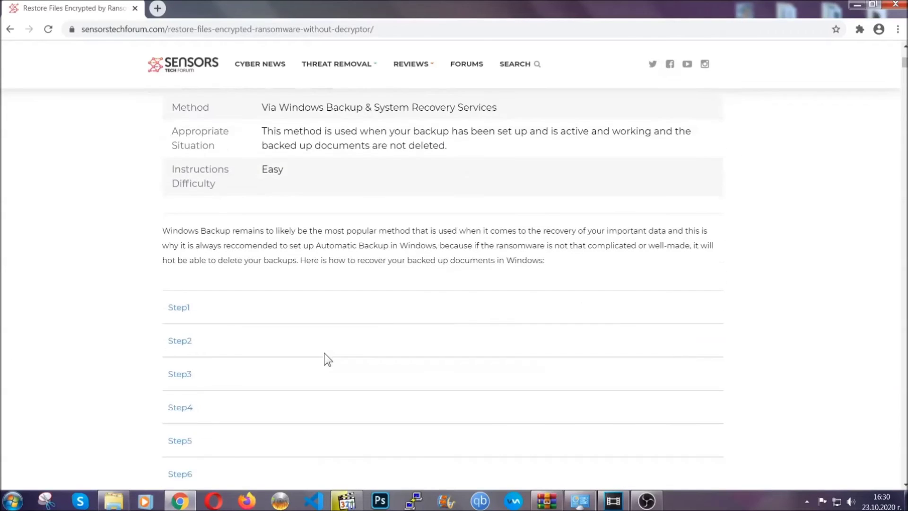
scroll(324, 352, down, 1)
click(187, 247)
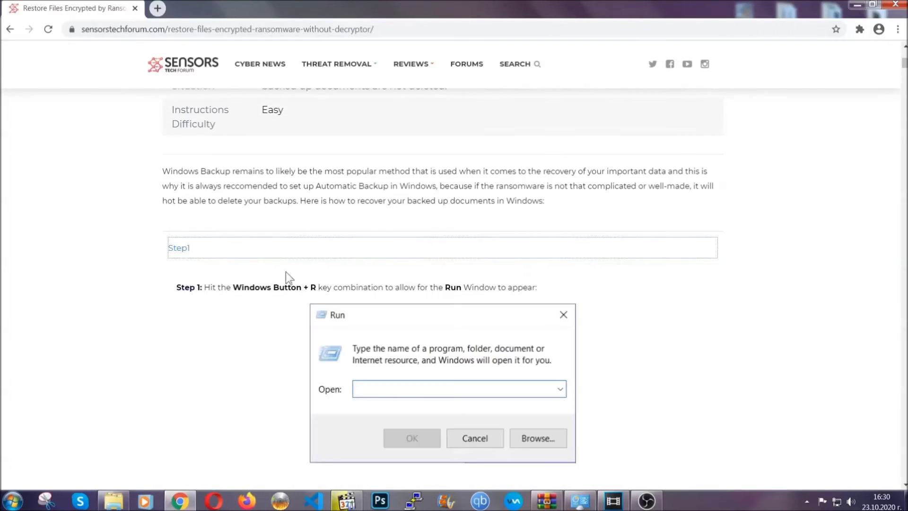
scroll(425, 294, down, 5)
click(212, 294)
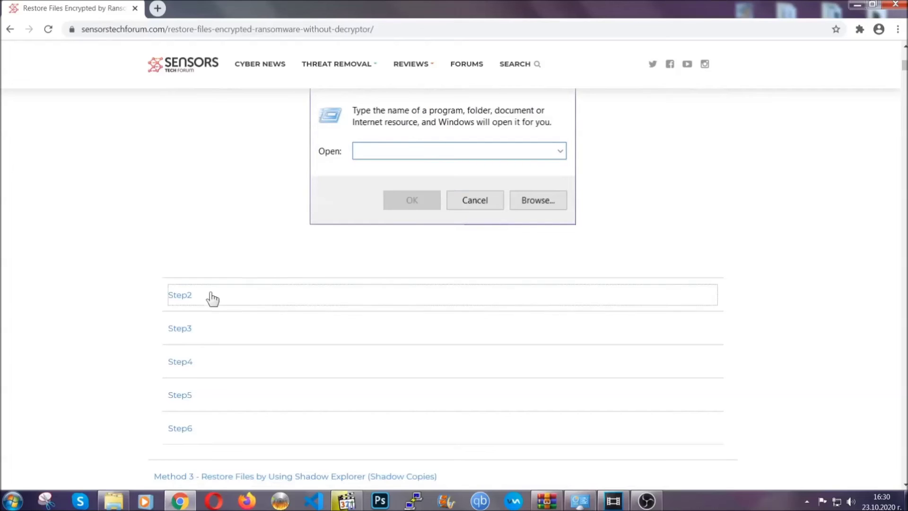
scroll(407, 299, down, 5)
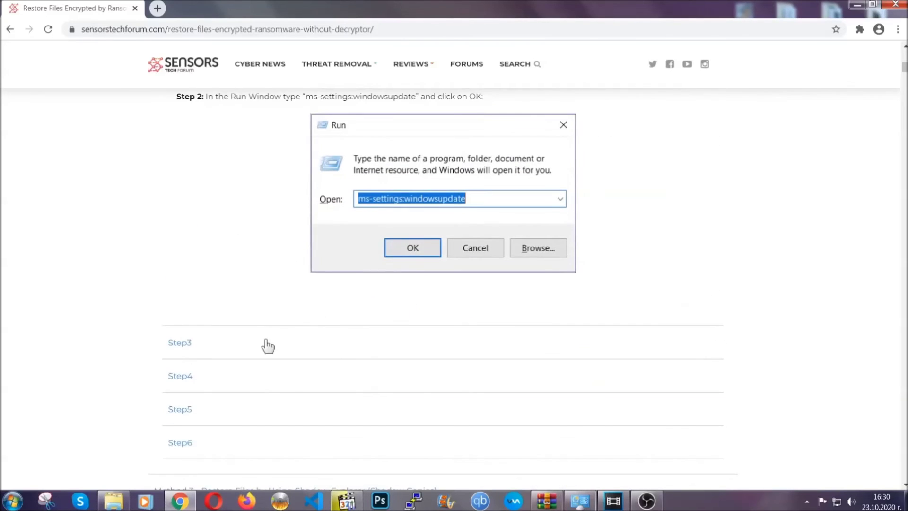
click(267, 343)
Scroll through the expanded steps and back up, then minimize Chrome to the desktop
scroll(402, 324, down, 4)
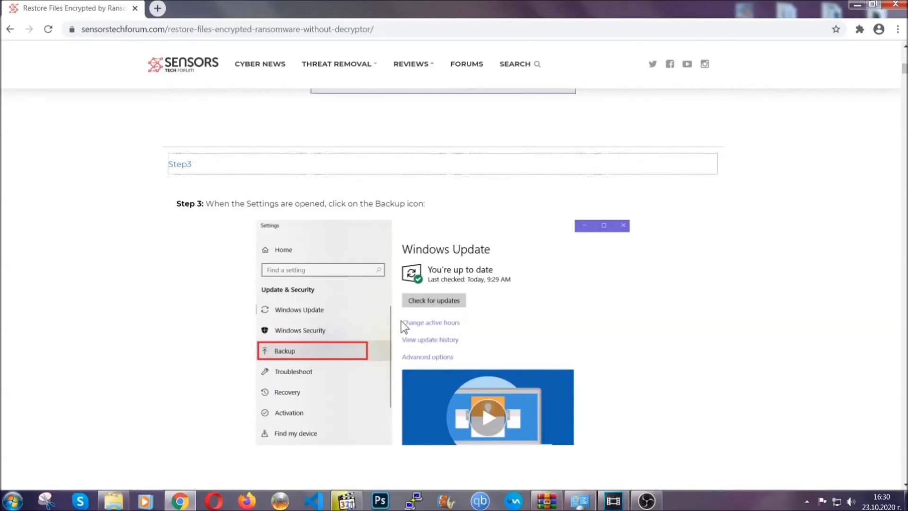
scroll(401, 320, down, 3)
scroll(399, 323, down, 2)
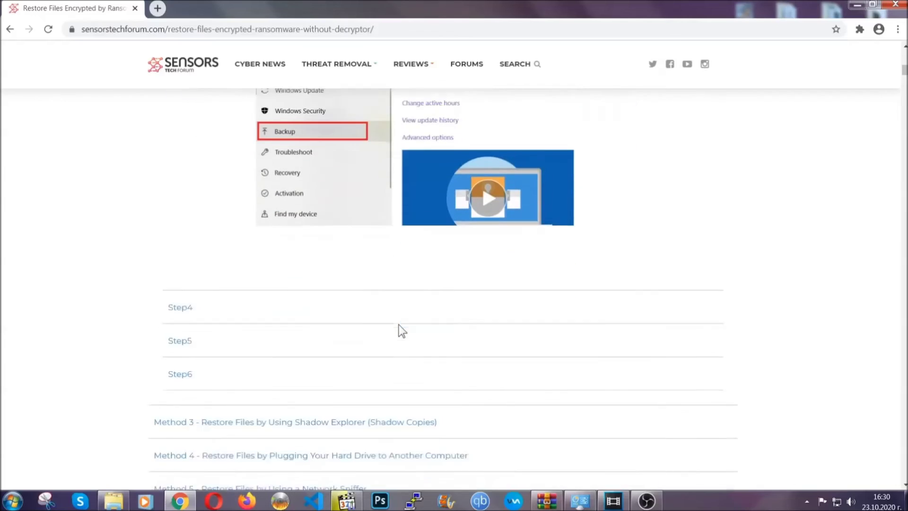
scroll(398, 324, down, 8)
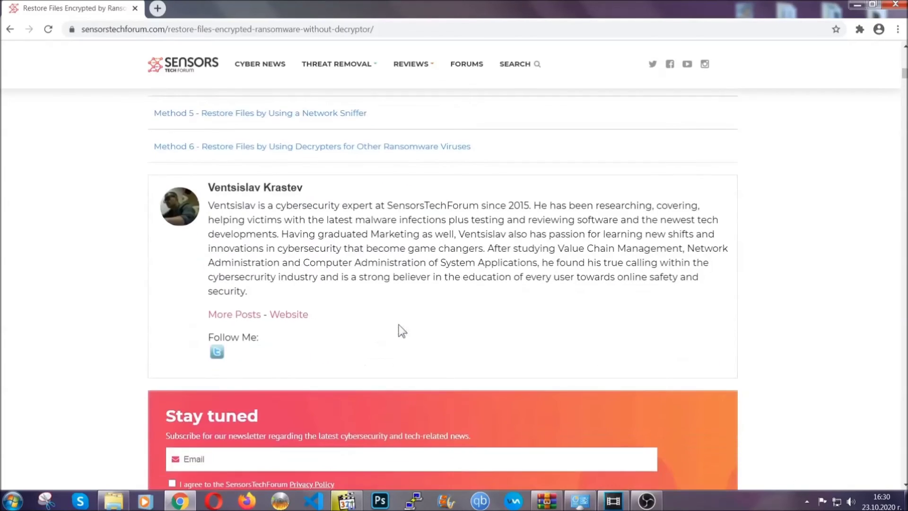
scroll(398, 325, up, 20)
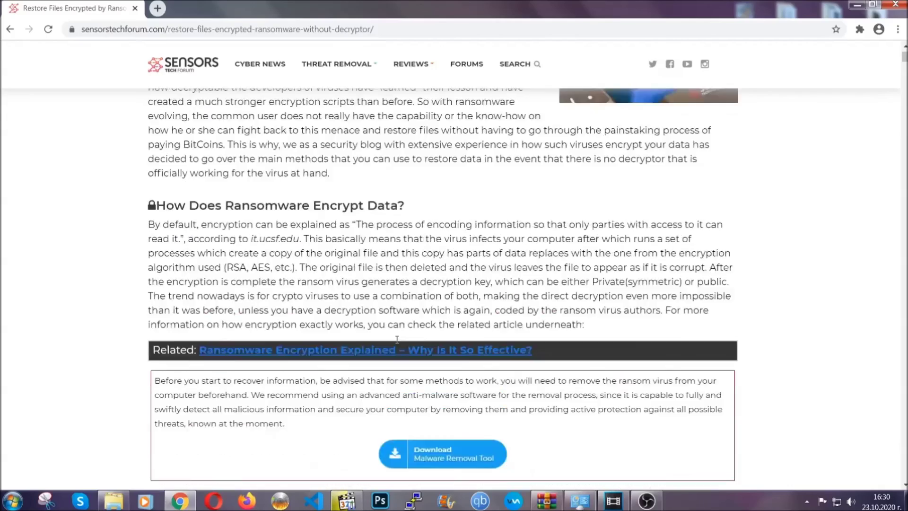
scroll(396, 338, up, 5)
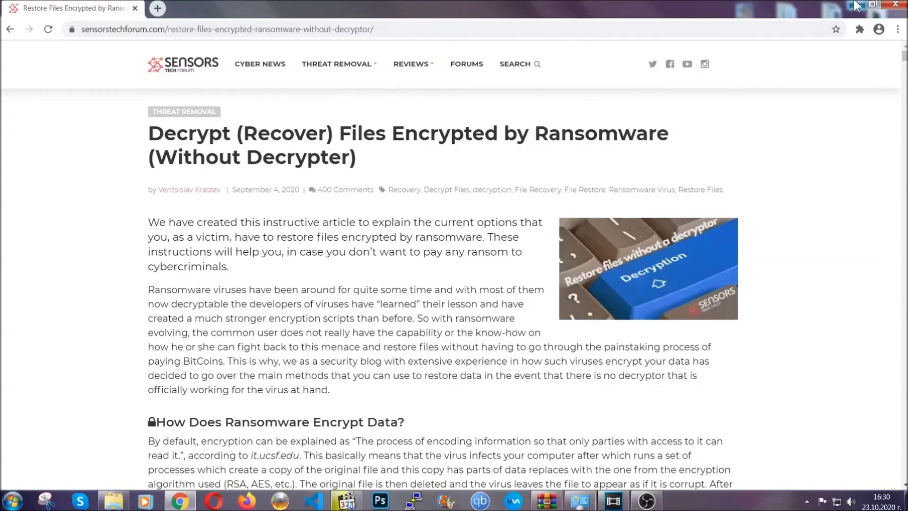
click(854, 6)
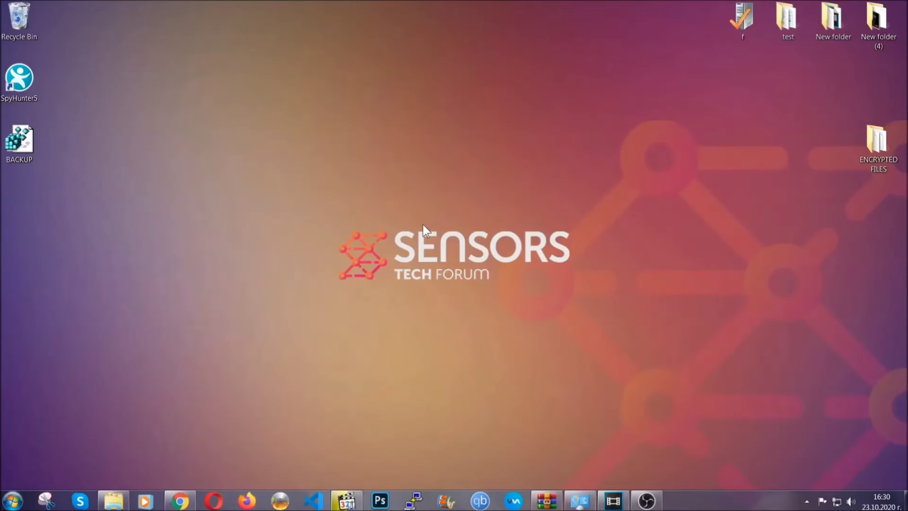